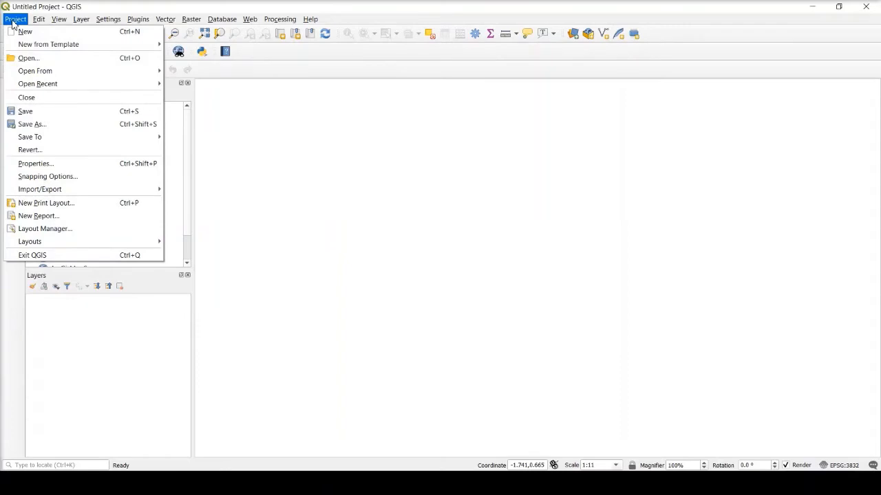
Step: Open the existing project 2020_Vanuatu_WDPA from the 03_Workspace folder
{"action": "left_click", "coordinate": [69, 63]}
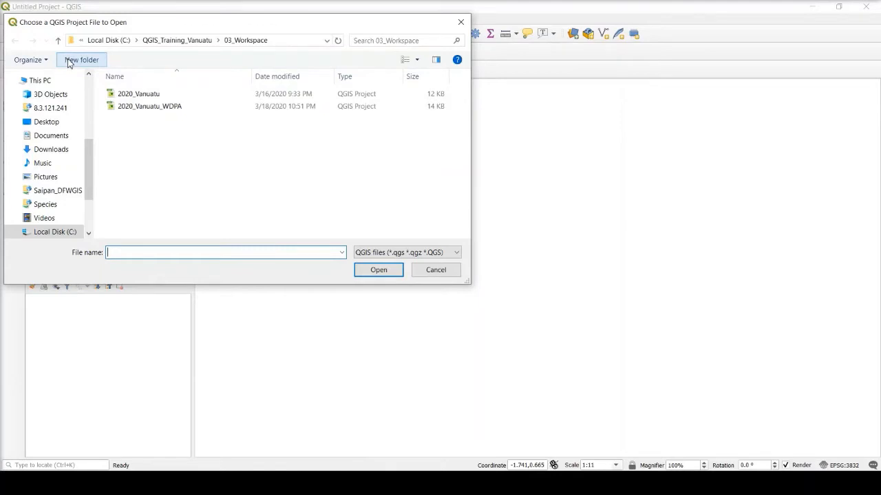
{"action": "left_click", "coordinate": [461, 22]}
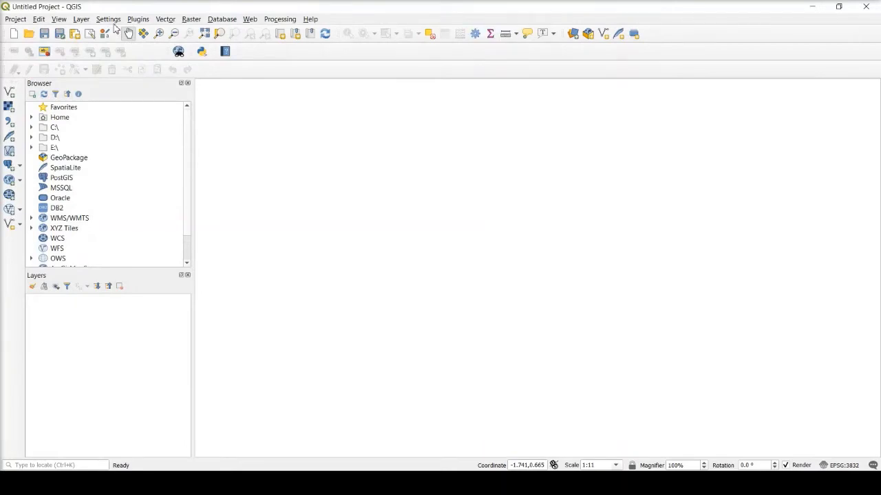
{"action": "left_click", "coordinate": [28, 36]}
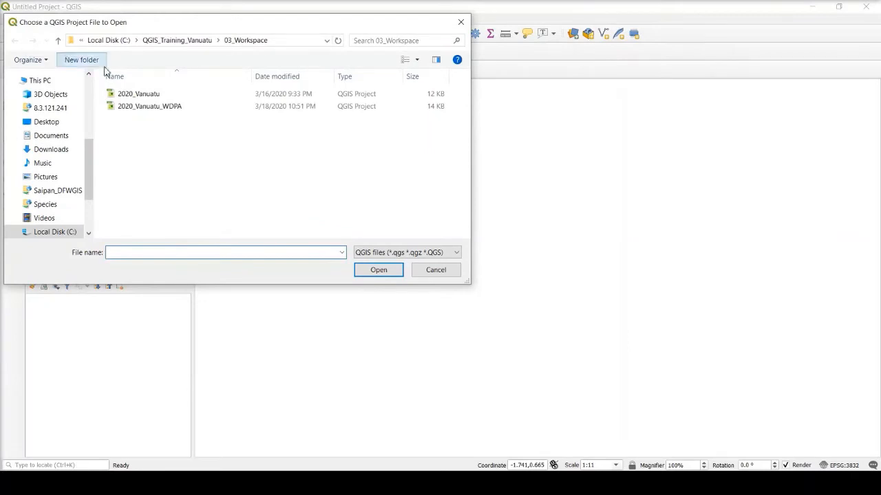
{"action": "left_click", "coordinate": [204, 106]}
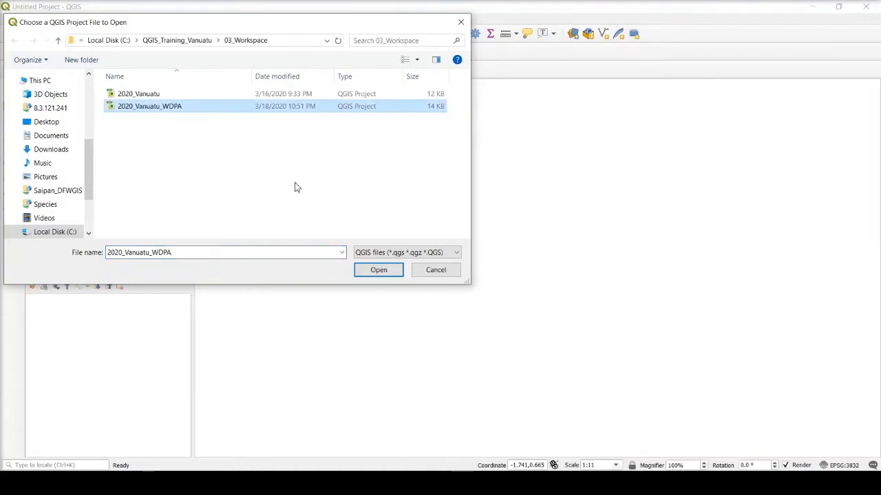
{"action": "left_click", "coordinate": [378, 270]}
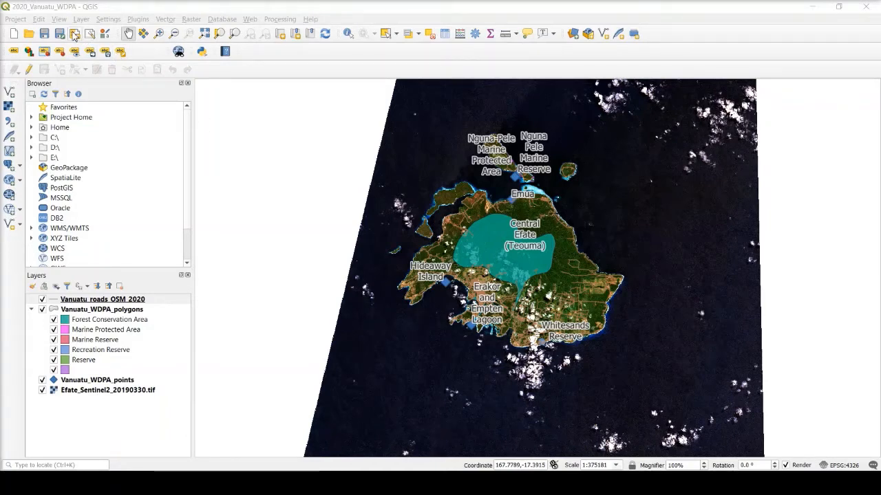
Step: Create a new print layout titled "2020 Vanuatu WDPA"
{"action": "left_click", "coordinate": [17, 20]}
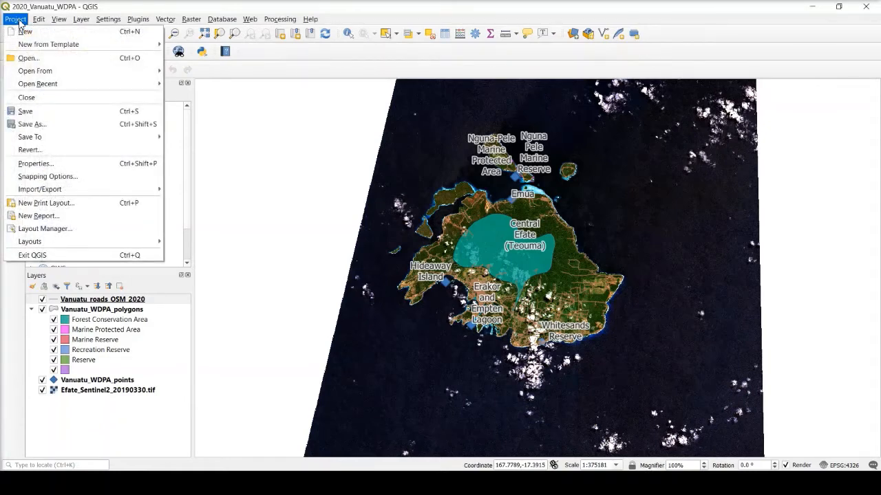
{"action": "left_click", "coordinate": [81, 203]}
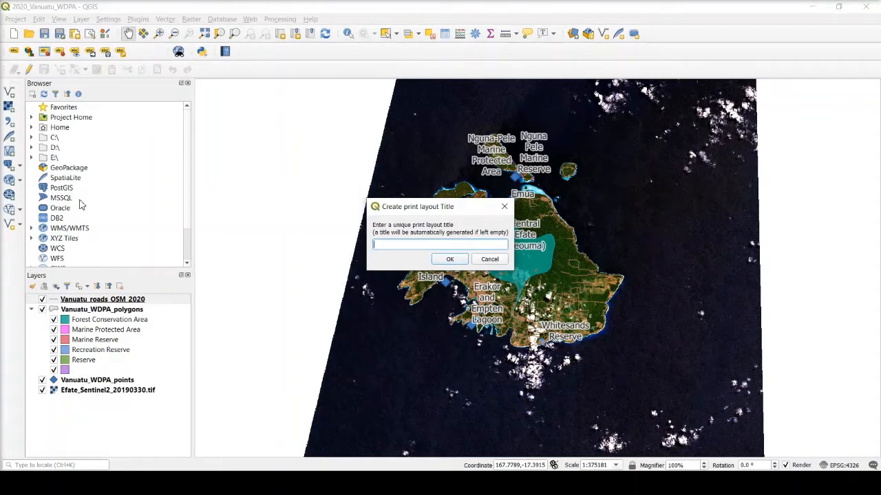
{"action": "type", "text": "2020 Vab"}
{"action": "key", "text": "BackSpace"}
{"action": "type", "text": "nuatu WDPA"}
{"action": "left_click", "coordinate": [451, 260]}
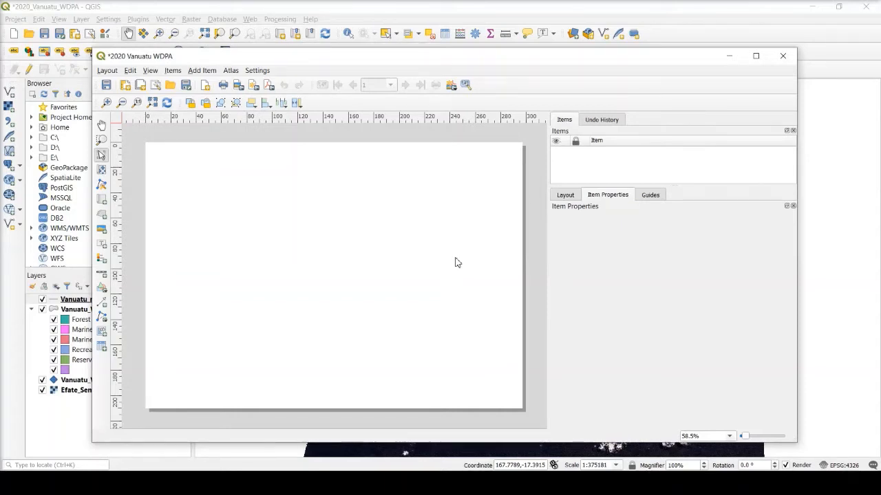
Step: Set the layout page size to Letter with landscape orientation
{"action": "right_click", "coordinate": [455, 262]}
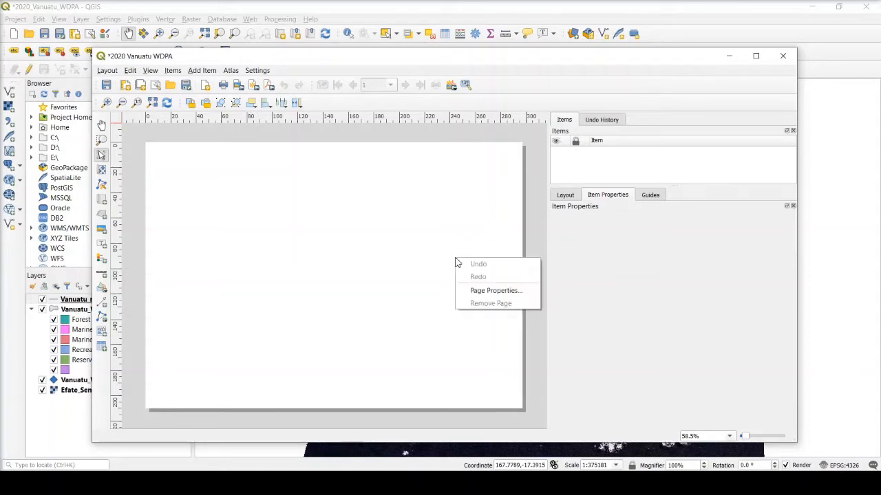
{"action": "left_click", "coordinate": [509, 295]}
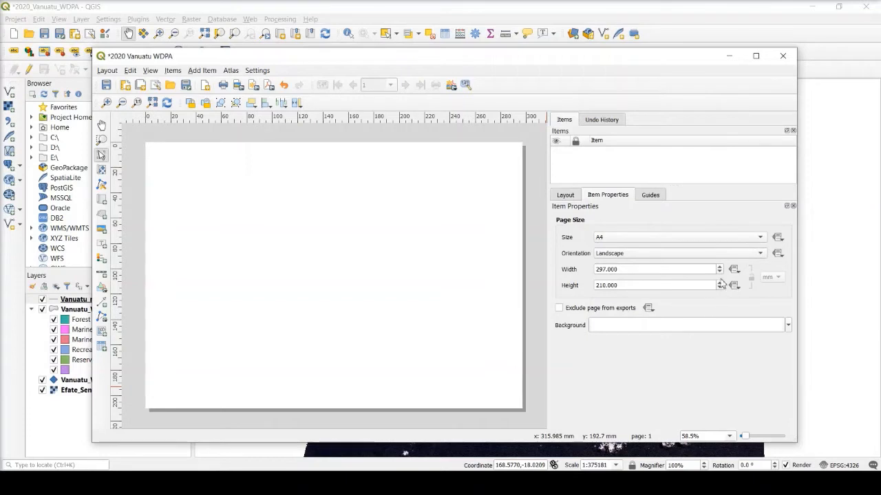
{"action": "left_click", "coordinate": [760, 241]}
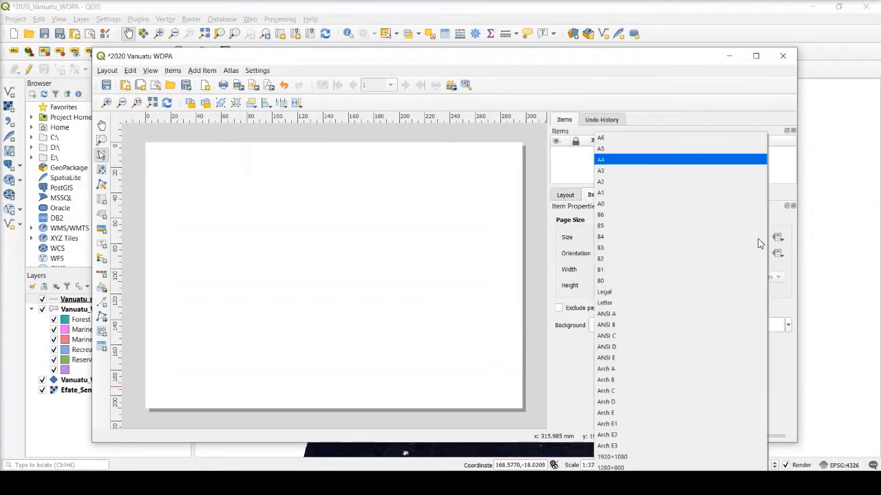
{"action": "left_click", "coordinate": [702, 305]}
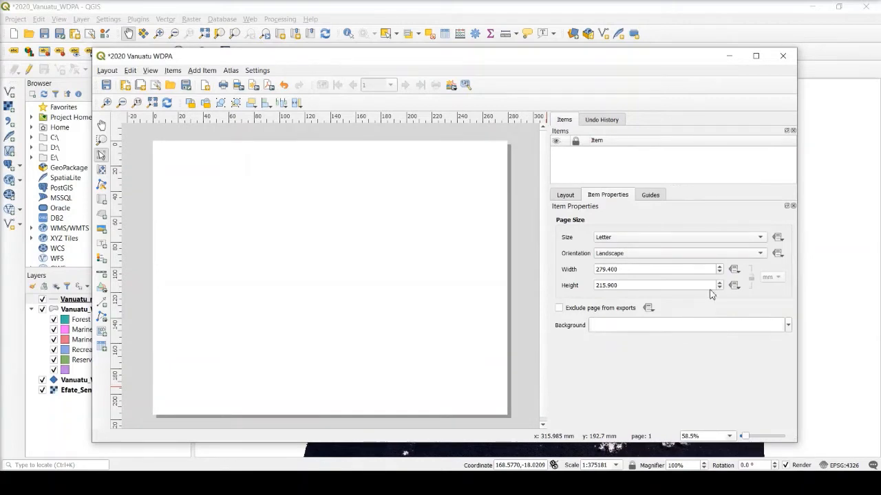
{"action": "left_click", "coordinate": [760, 254]}
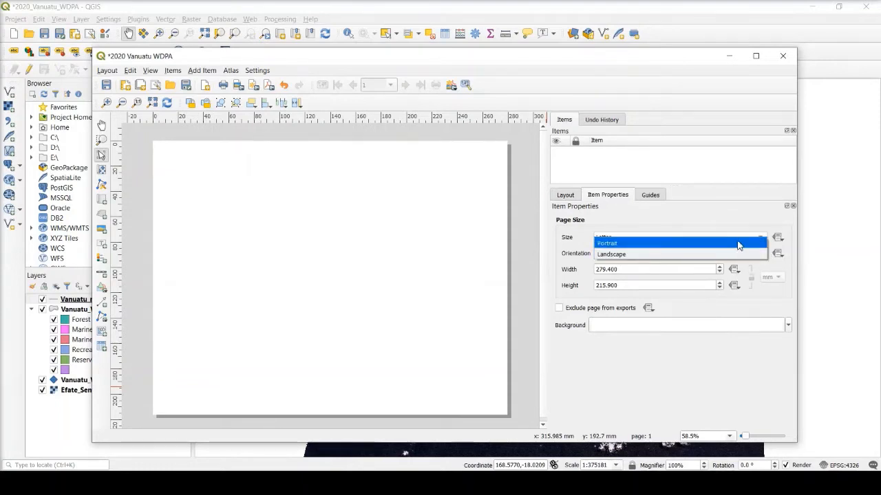
{"action": "left_click", "coordinate": [740, 239]}
{"action": "left_click", "coordinate": [756, 253]}
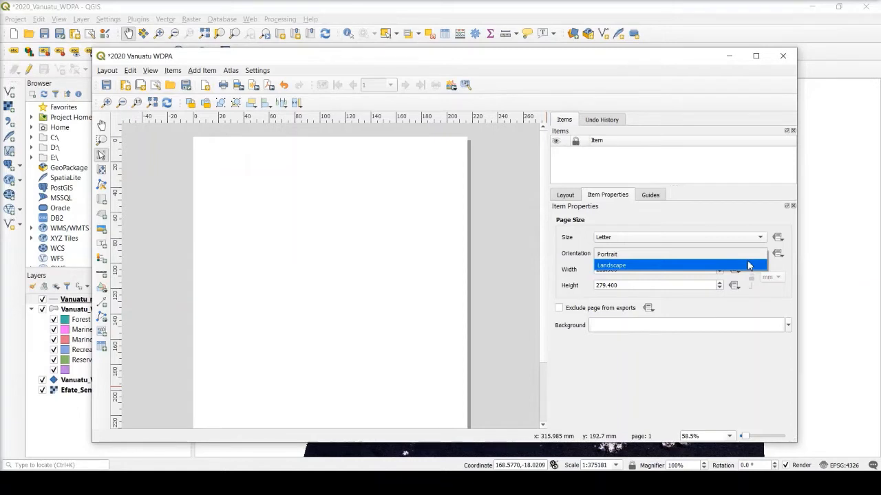
{"action": "left_click", "coordinate": [749, 266]}
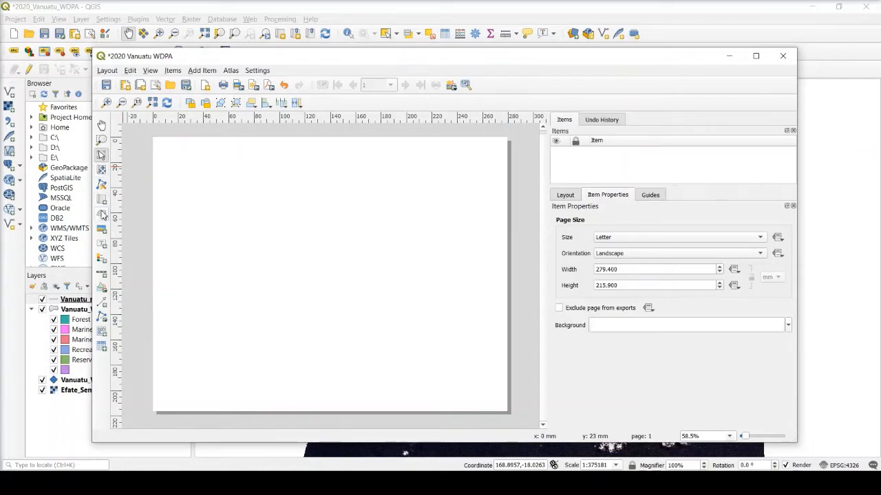
Step: Add a map covering most of the page, leaving a blank strip along the page's lower edge
{"action": "left_click", "coordinate": [103, 204]}
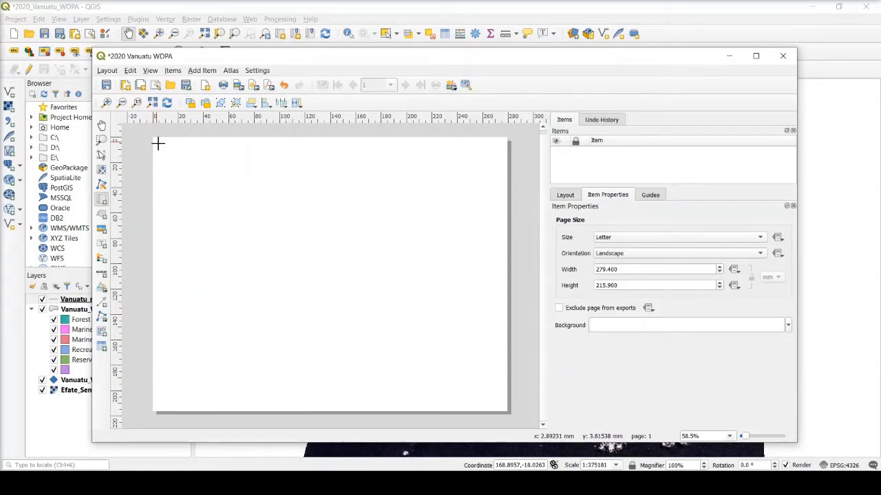
{"action": "left_click_drag", "start_coordinate": [157, 143], "coordinate": [502, 379]}
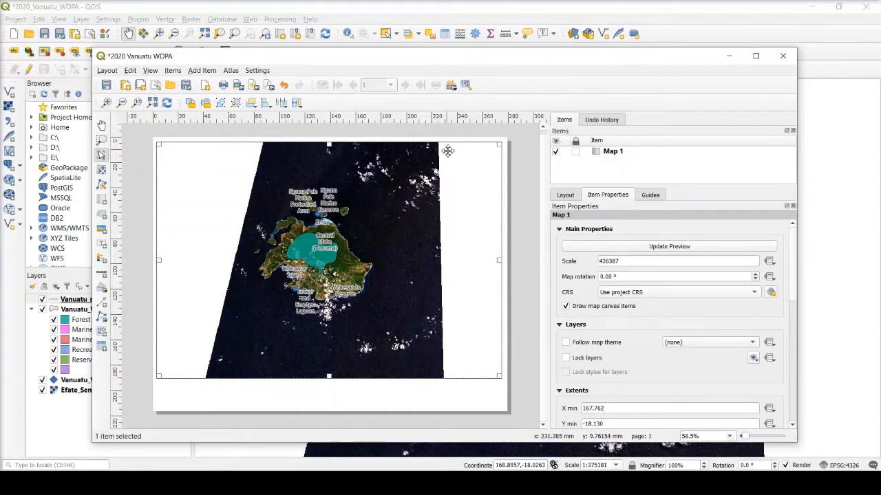
Step: Zoom the main map canvas in on Efate island and set the layout map to the canvas extent
{"action": "left_click", "coordinate": [474, 10]}
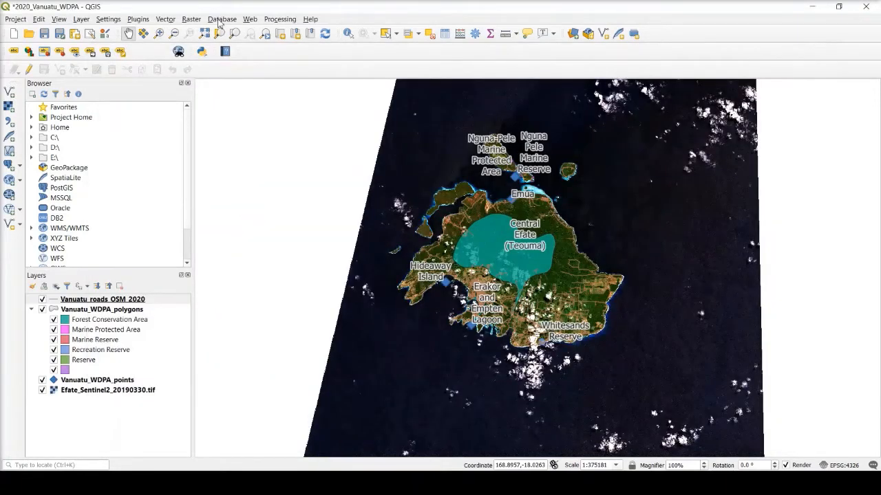
{"action": "left_click", "coordinate": [159, 33]}
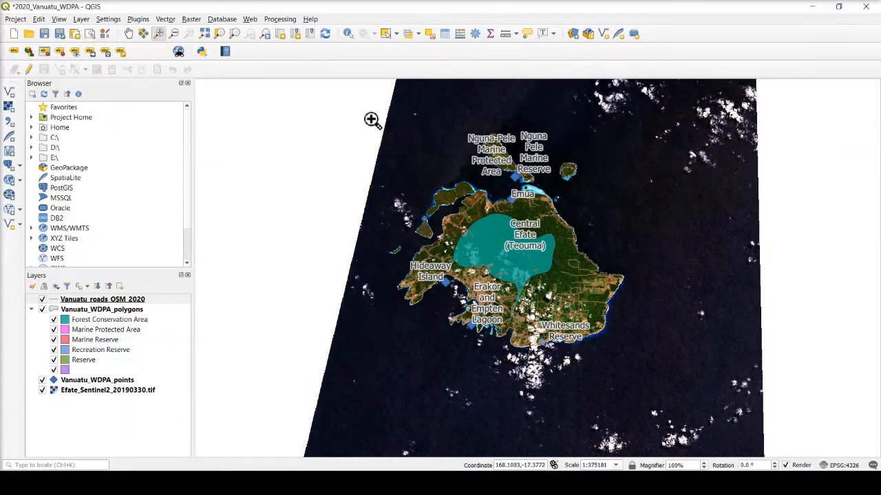
{"action": "left_click_drag", "start_coordinate": [369, 118], "coordinate": [644, 359]}
{"action": "left_click_drag", "start_coordinate": [669, 377], "coordinate": [669, 377]}
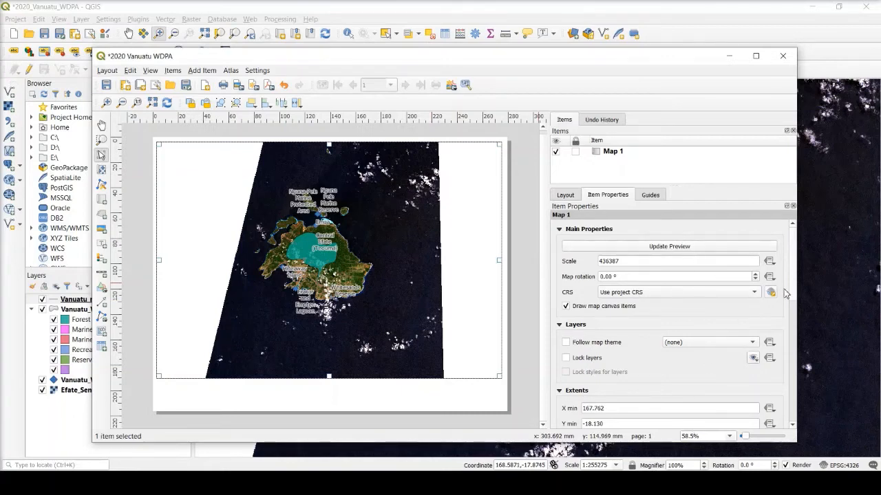
{"action": "right_click", "coordinate": [792, 314]}
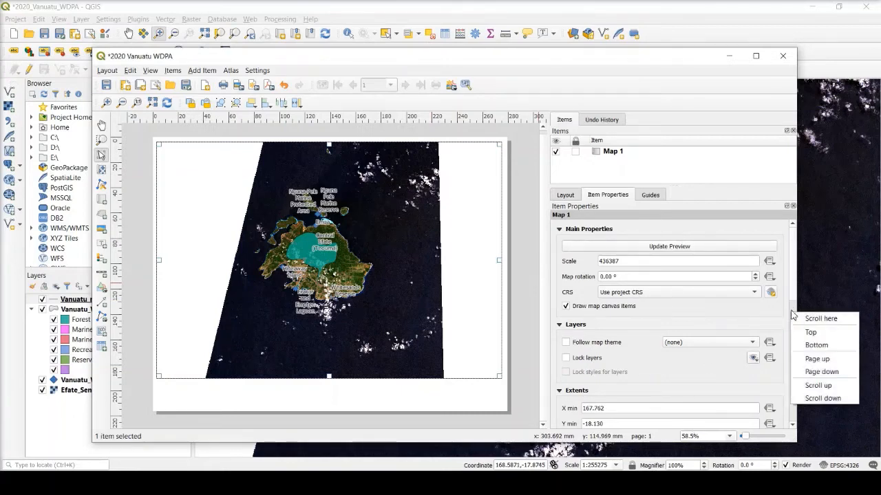
{"action": "left_click", "coordinate": [816, 319]}
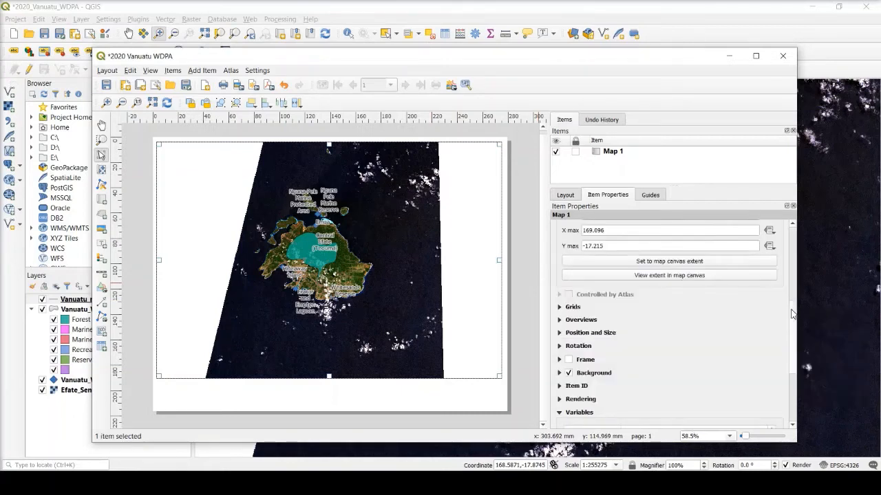
{"action": "left_click", "coordinate": [703, 263]}
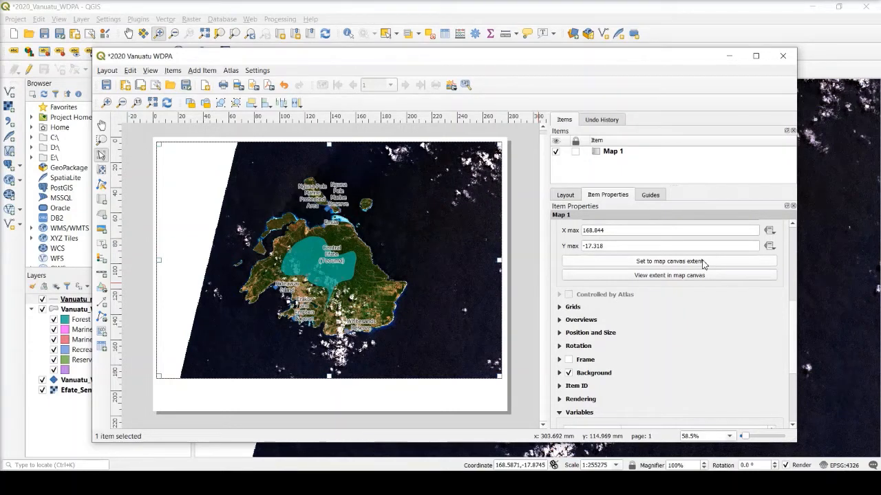
Step: Zoom the main canvas in more tightly around the island and update the layout map to that canvas extent
{"action": "left_click", "coordinate": [570, 5]}
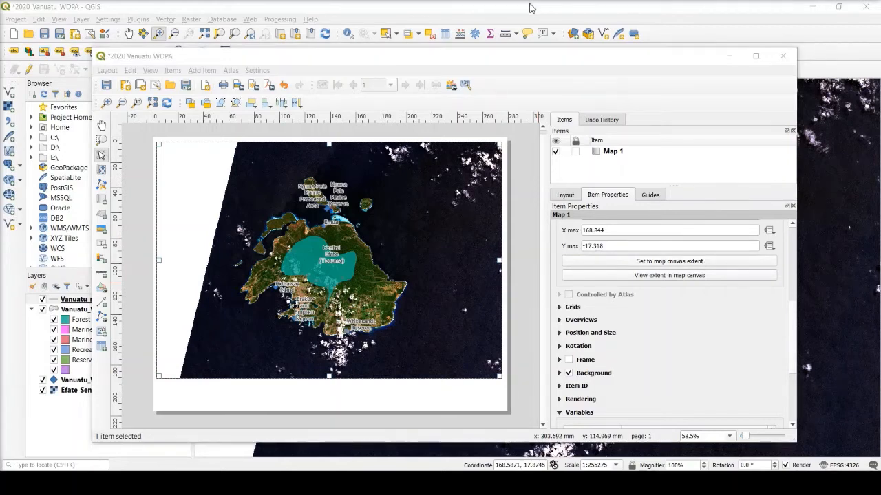
{"action": "left_click", "coordinate": [491, 16]}
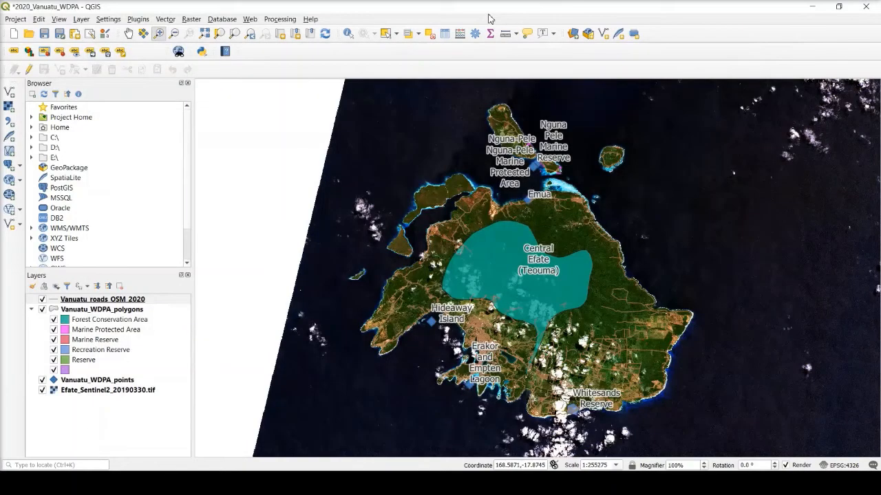
{"action": "left_click", "coordinate": [164, 34]}
{"action": "left_click_drag", "start_coordinate": [342, 111], "coordinate": [711, 427]}
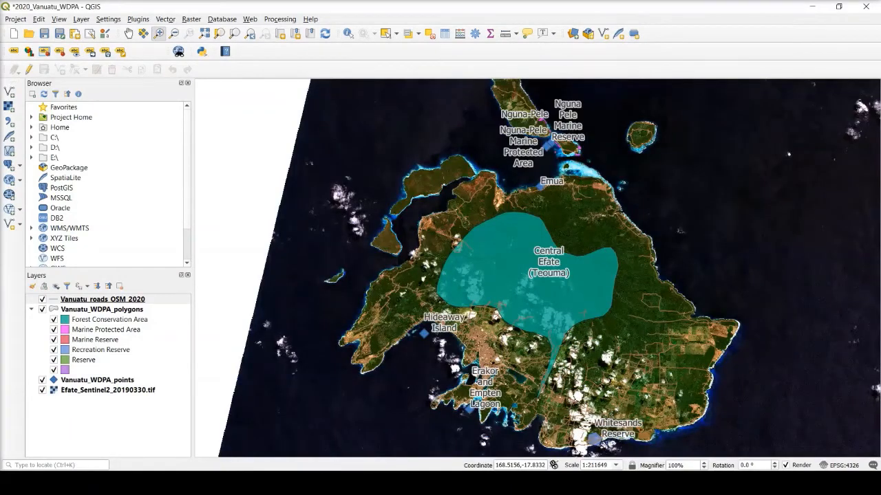
{"action": "mouse_move", "coordinate": [551, 483]}
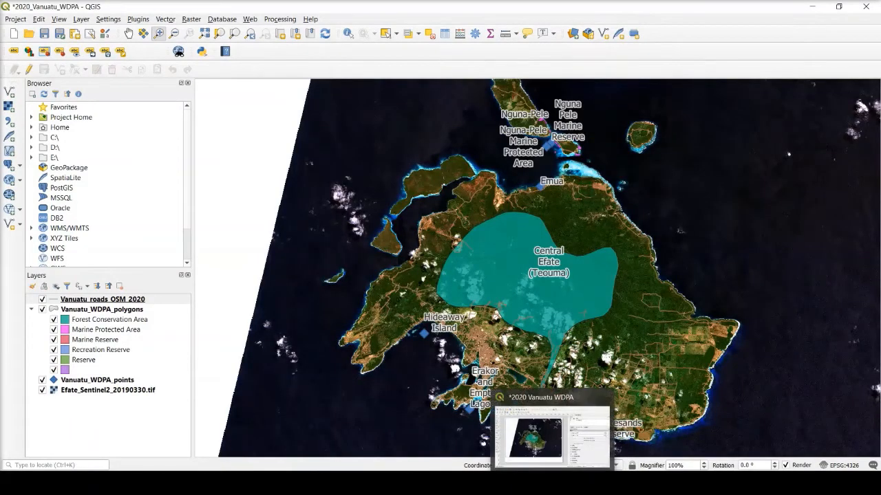
{"action": "left_click", "coordinate": [581, 430]}
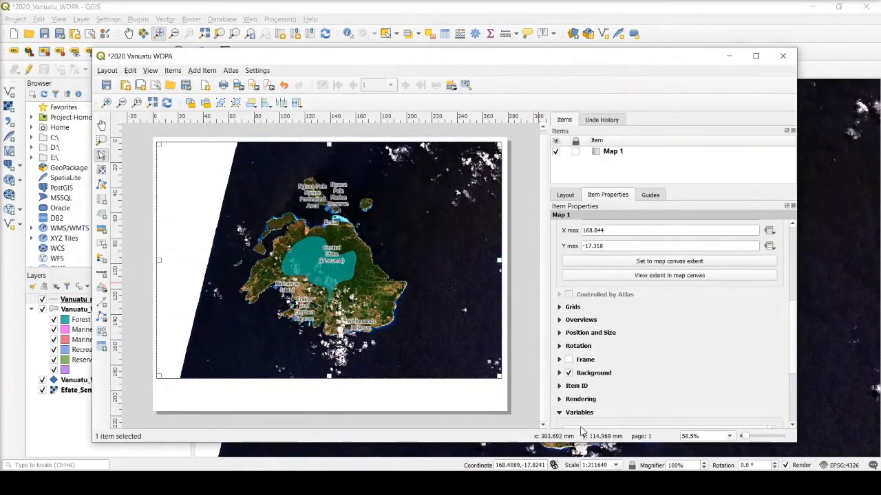
{"action": "left_click", "coordinate": [717, 263]}
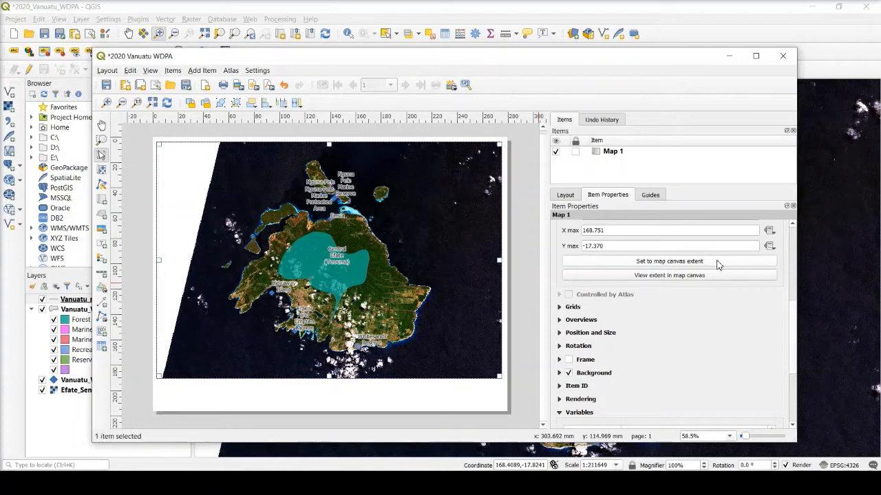
Step: Shrink the layout map from its upper edge and move it slightly up, leaving blank space above and below it
{"action": "left_click", "coordinate": [792, 251]}
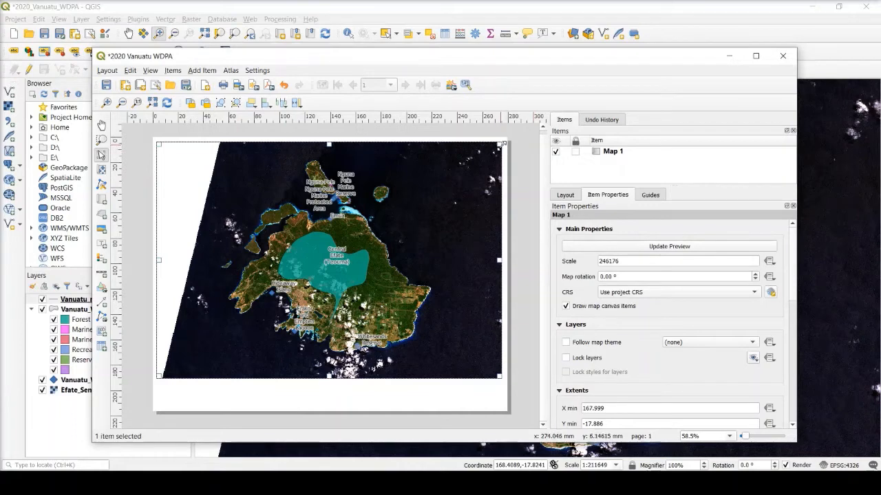
{"action": "left_click_drag", "start_coordinate": [503, 144], "coordinate": [503, 164]}
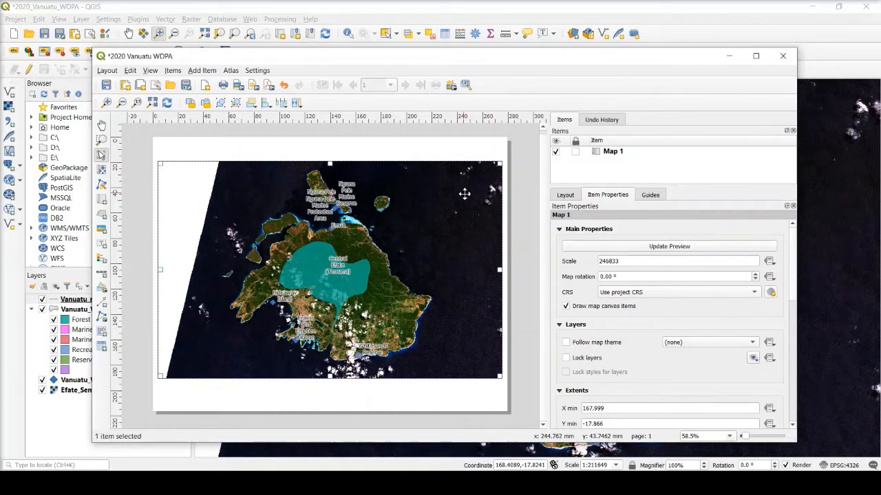
{"action": "mouse_move", "coordinate": [465, 194]}
{"action": "left_mouse_down"}
{"action": "mouse_move", "coordinate": [450, 201]}
{"action": "mouse_move", "coordinate": [467, 187]}
{"action": "left_mouse_up"}
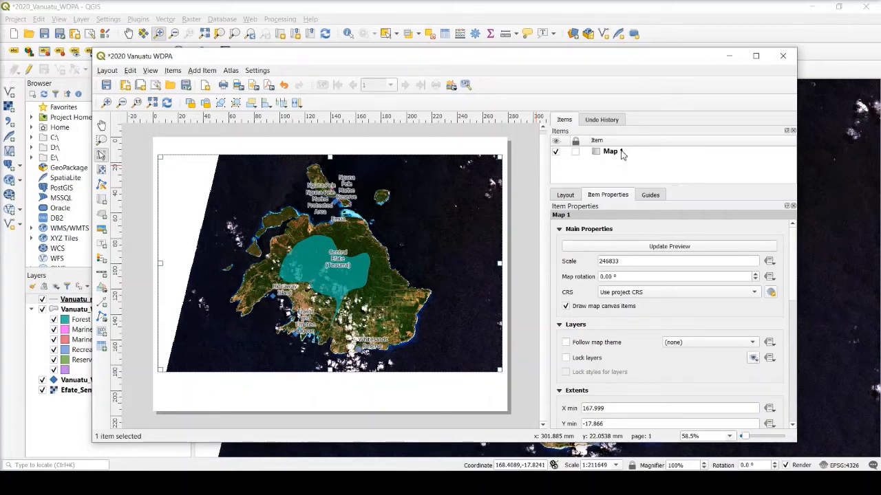
Step: Rename the layout item Map 1 as "Vanuatu Map Frame"
{"action": "left_click", "coordinate": [621, 152]}
{"action": "double_click", "coordinate": [622, 152]}
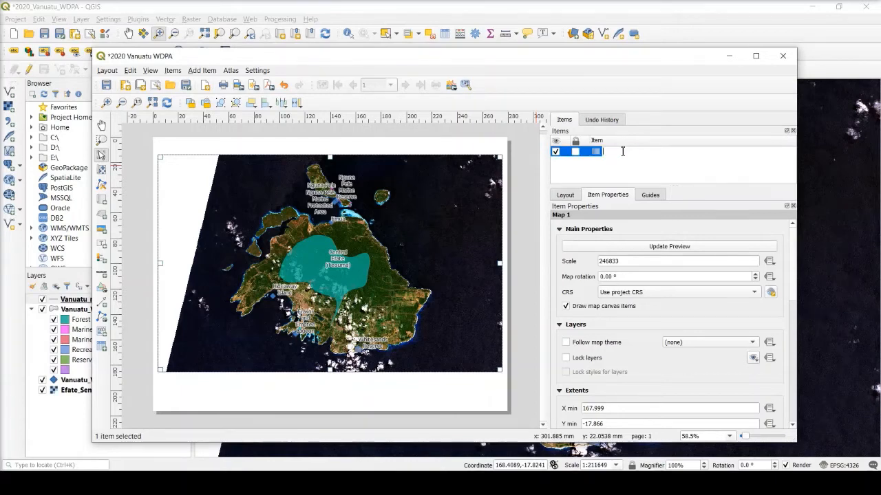
{"action": "type", "text": "Ma"}
{"action": "type", "text": "nua"}
{"action": "type", "text": "tu Map Frame"}
{"action": "key", "text": "Return"}
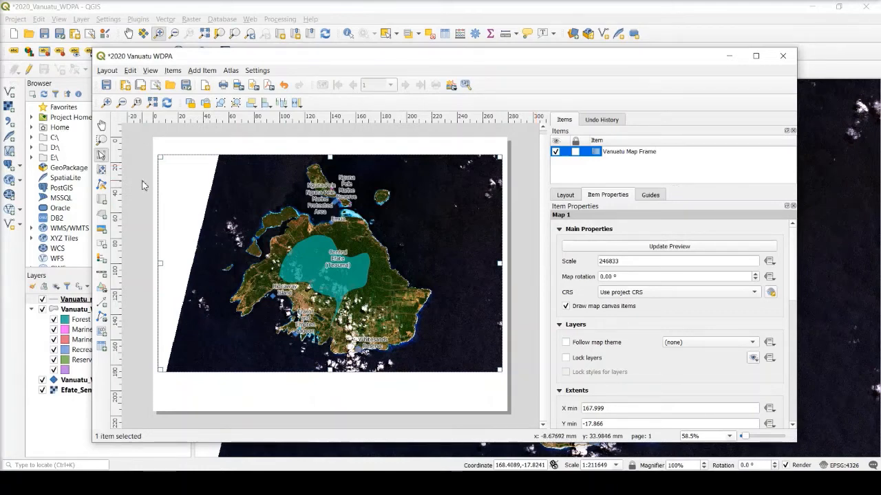
Step: Shift the map content slightly to the left inside the Vanuatu Map Frame, keeping the frame itself in place
{"action": "left_click", "coordinate": [101, 126]}
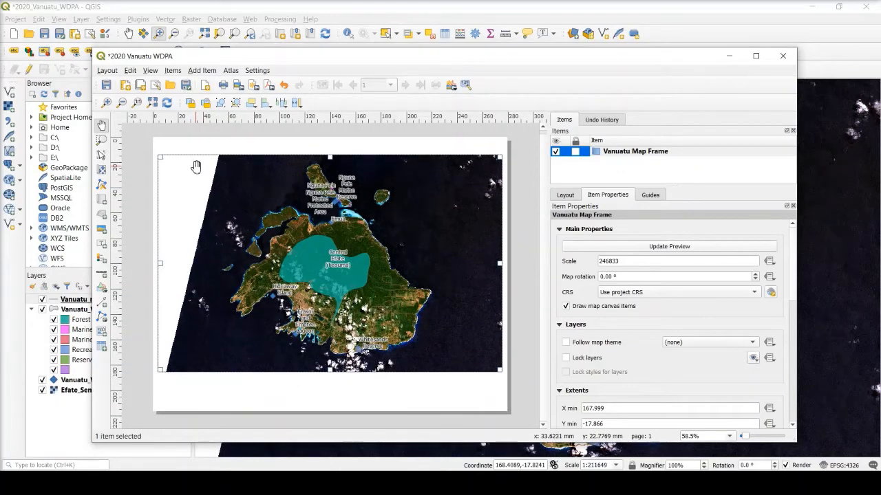
{"action": "left_click", "coordinate": [101, 139]}
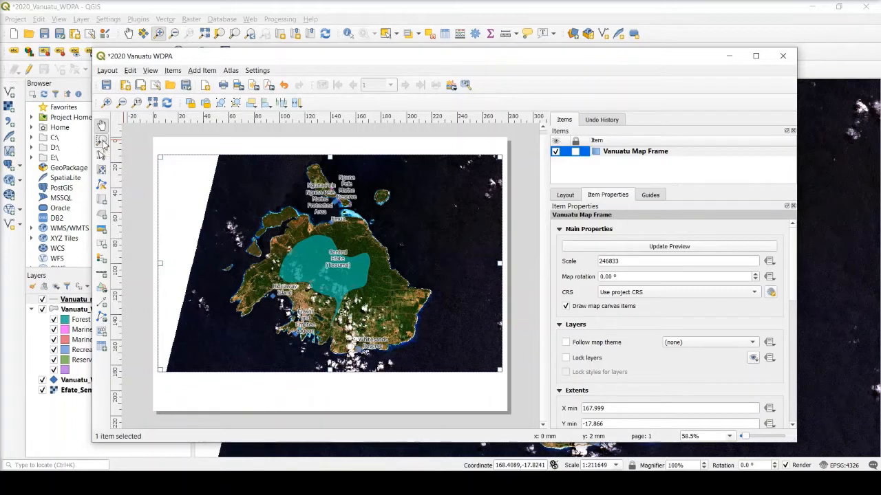
{"action": "left_click_drag", "start_coordinate": [199, 188], "coordinate": [292, 268]}
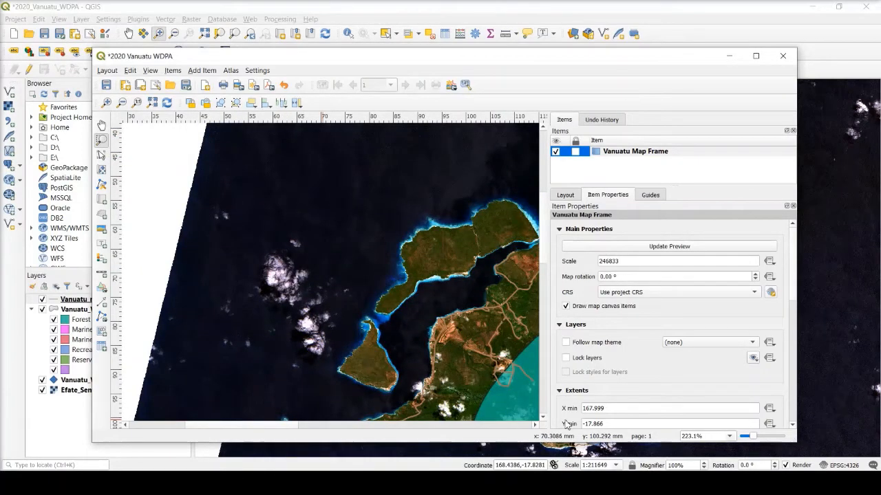
{"action": "left_click", "coordinate": [153, 103]}
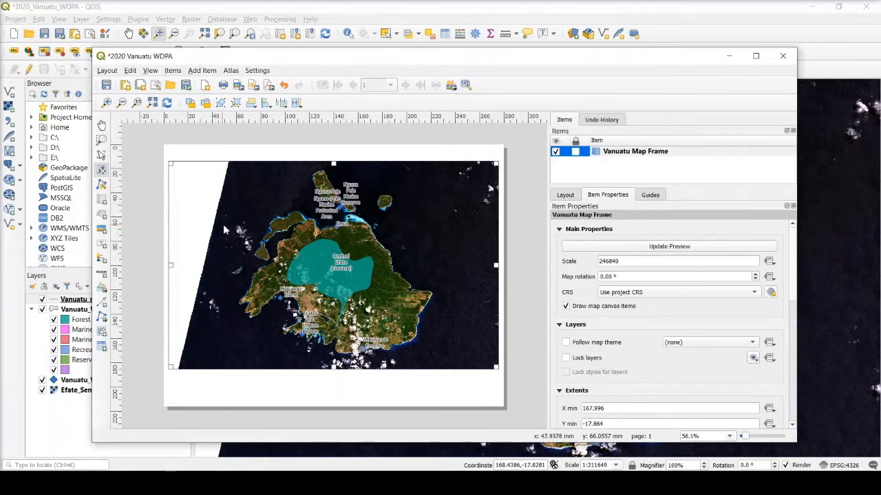
{"action": "mouse_move", "coordinate": [224, 231]}
{"action": "left_mouse_down"}
{"action": "mouse_move", "coordinate": [242, 230]}
{"action": "mouse_move", "coordinate": [209, 234]}
{"action": "left_mouse_up"}
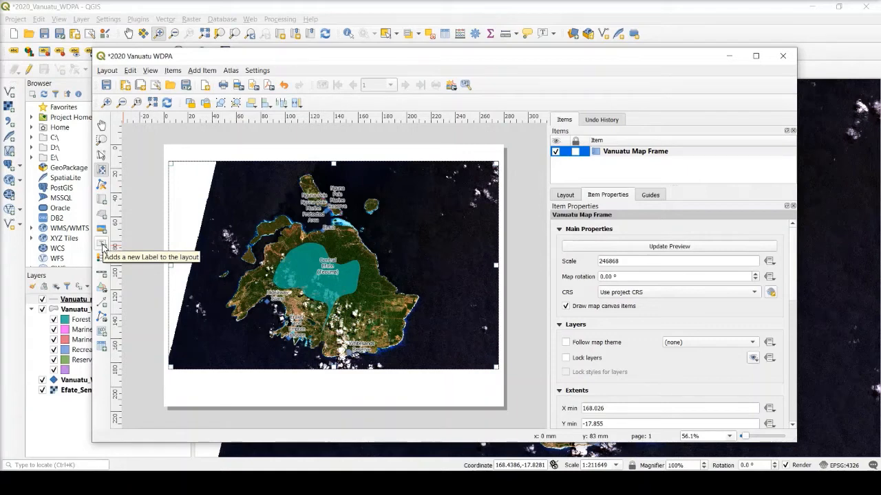
Step: Add a label spanning the map's width along the page's upper edge and rename the item "Map Title"
{"action": "left_click", "coordinate": [103, 248]}
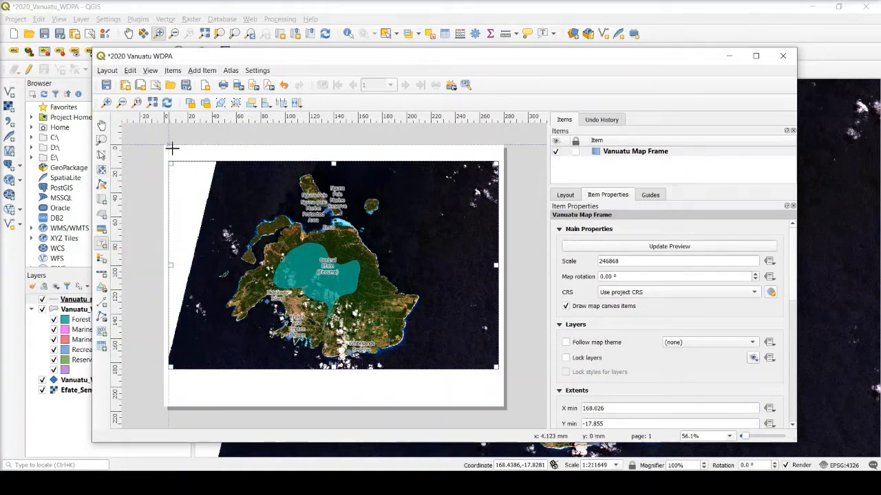
{"action": "left_click_drag", "start_coordinate": [172, 147], "coordinate": [499, 172]}
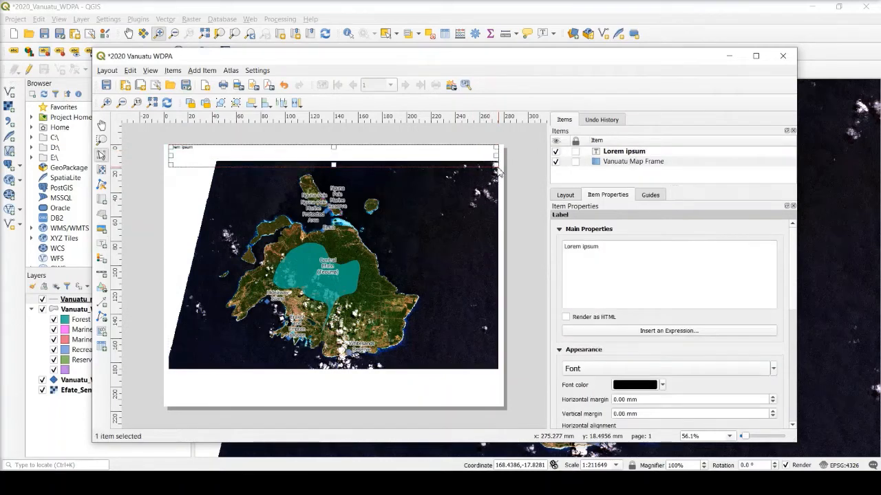
{"action": "left_click", "coordinate": [622, 152]}
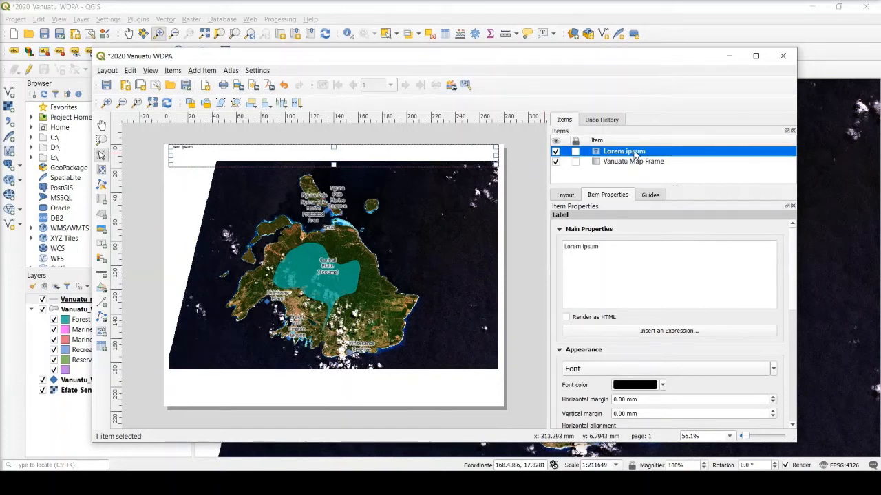
{"action": "double_click", "coordinate": [634, 152]}
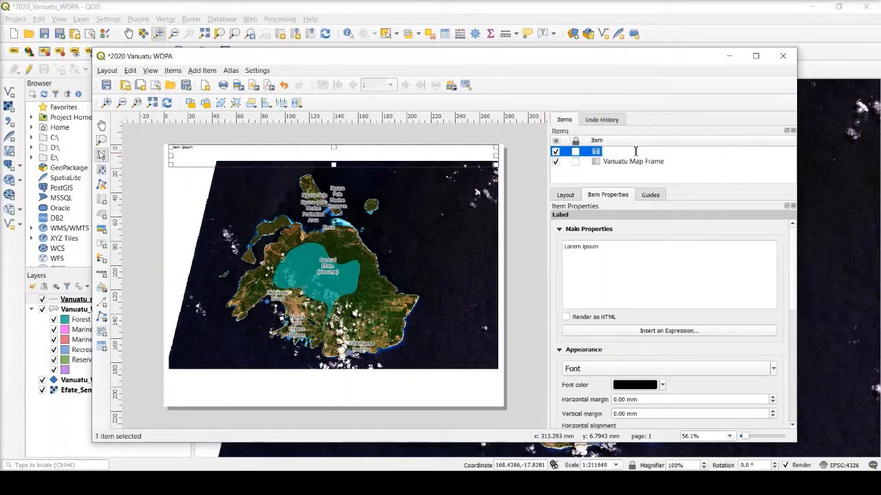
{"action": "type", "text": "Map Title"}
{"action": "left_click", "coordinate": [632, 162]}
{"action": "left_click", "coordinate": [639, 153]}
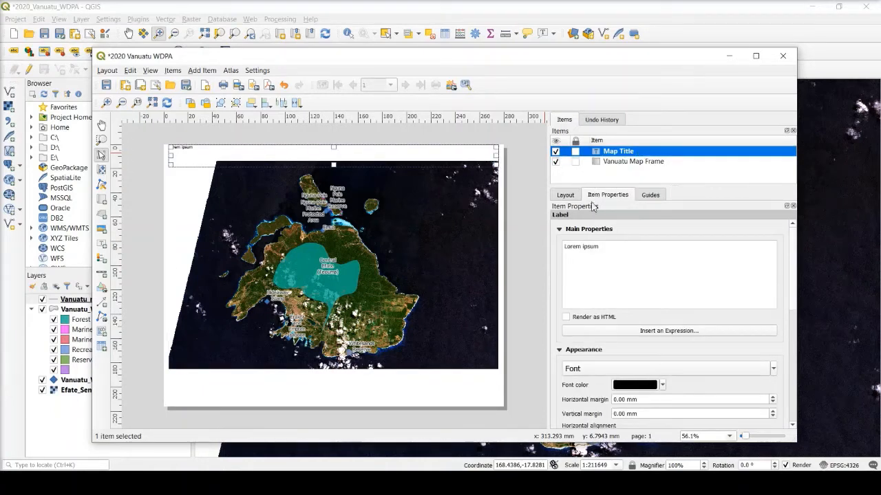
Step: Replace the Map Title label's placeholder text with "Protected Areas for Vanuatu"
{"action": "triple_click", "coordinate": [605, 248]}
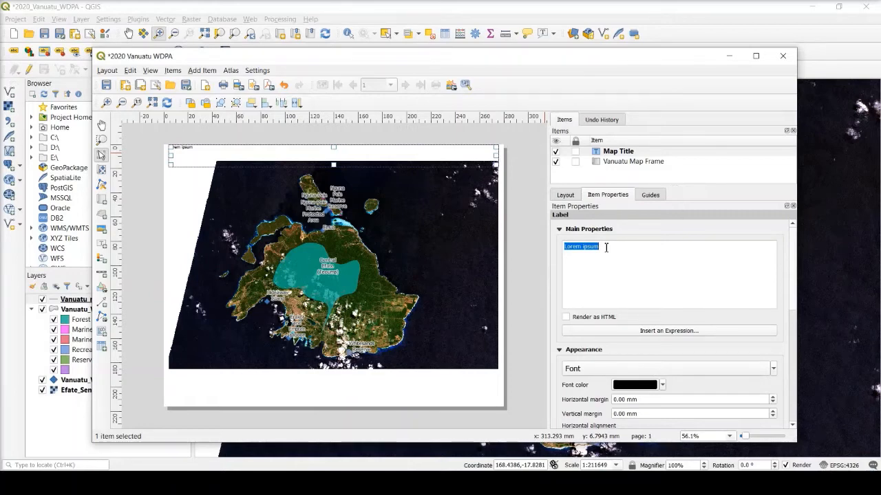
{"action": "type", "text": "P"}
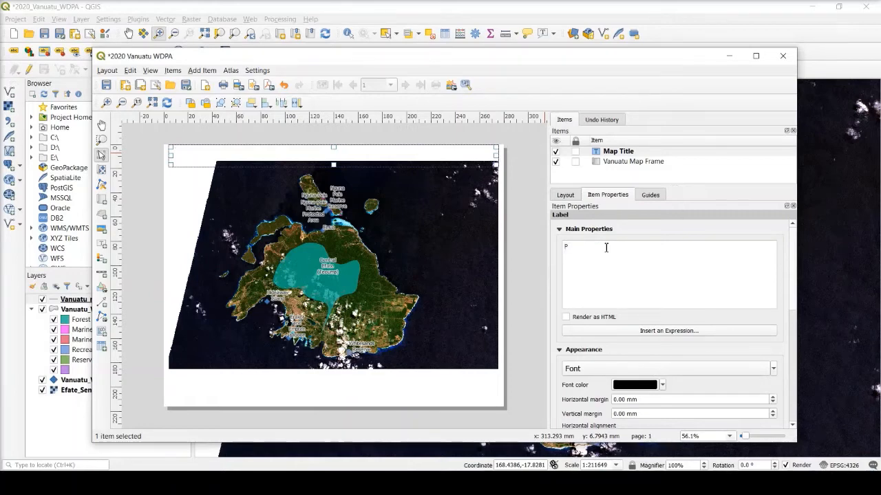
{"action": "type", "text": "rotected Areas for"}
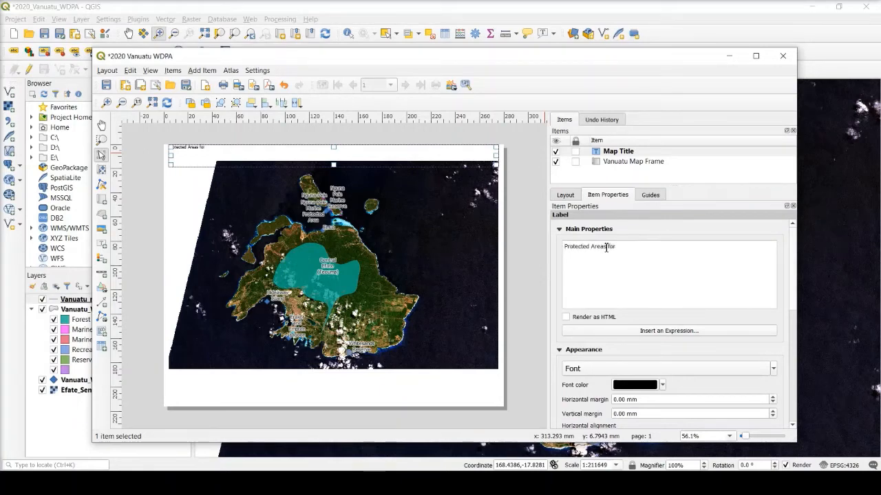
{"action": "type", "text": " Vanuatu"}
Step: Format the title label with a 30 pt font size, blue font color and centered horizontal alignment
{"action": "left_click_drag", "start_coordinate": [793, 294], "coordinate": [792, 356]}
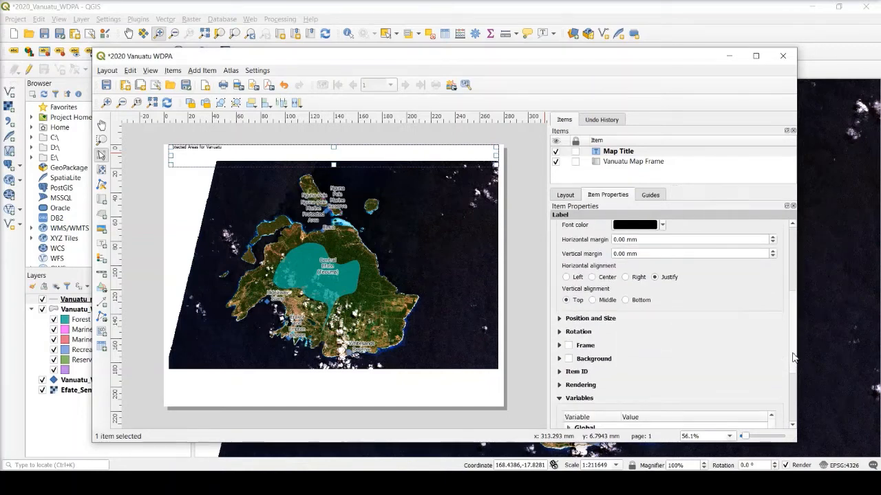
{"action": "left_click_drag", "start_coordinate": [792, 356], "coordinate": [791, 327]}
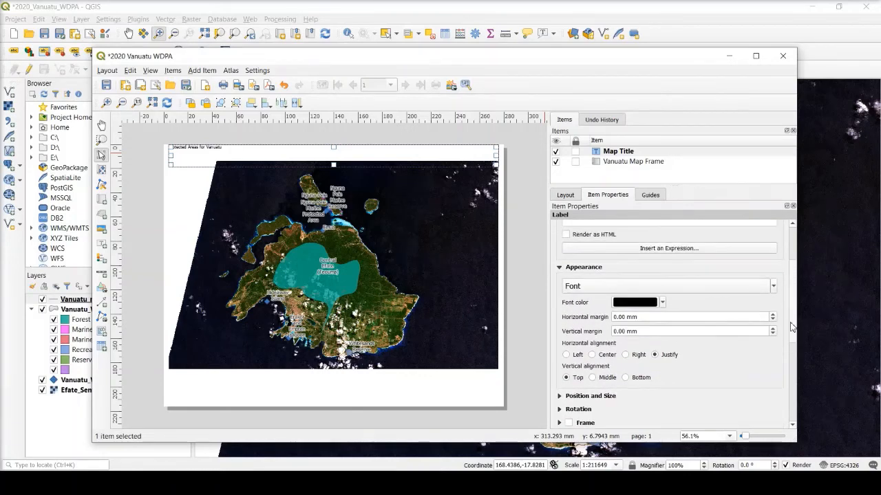
{"action": "left_click", "coordinate": [773, 286]}
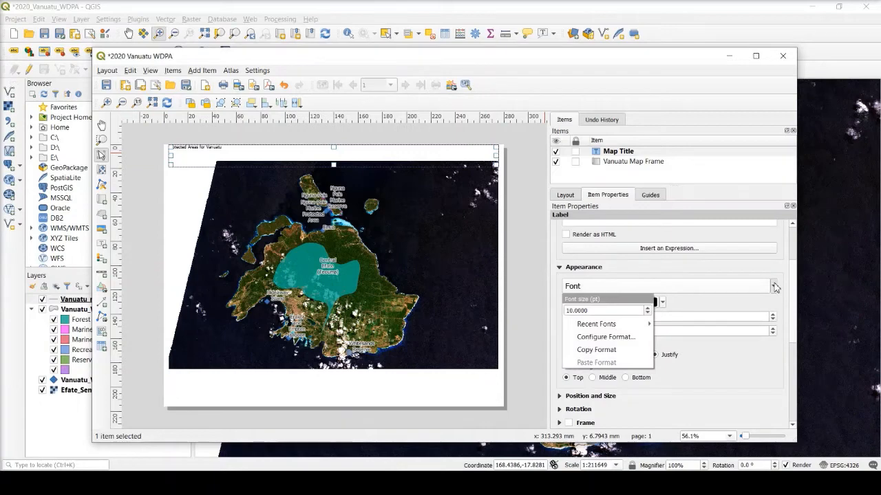
{"action": "double_click", "coordinate": [594, 311]}
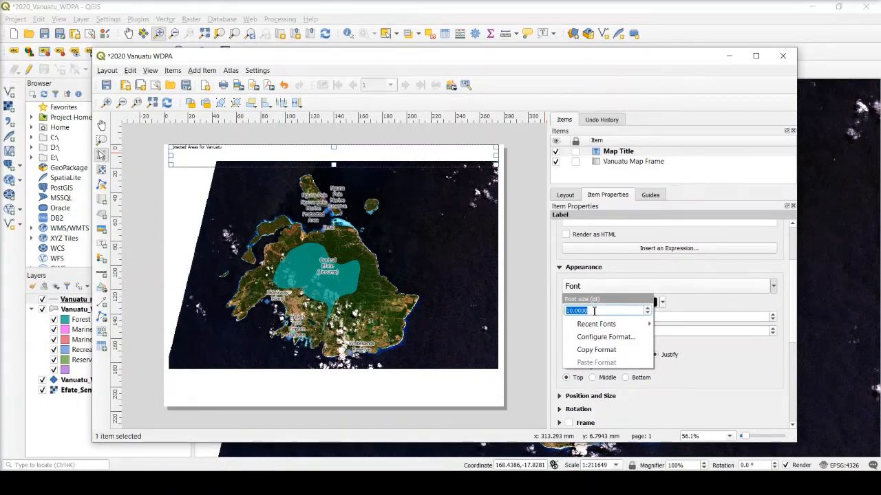
{"action": "type", "text": "30"}
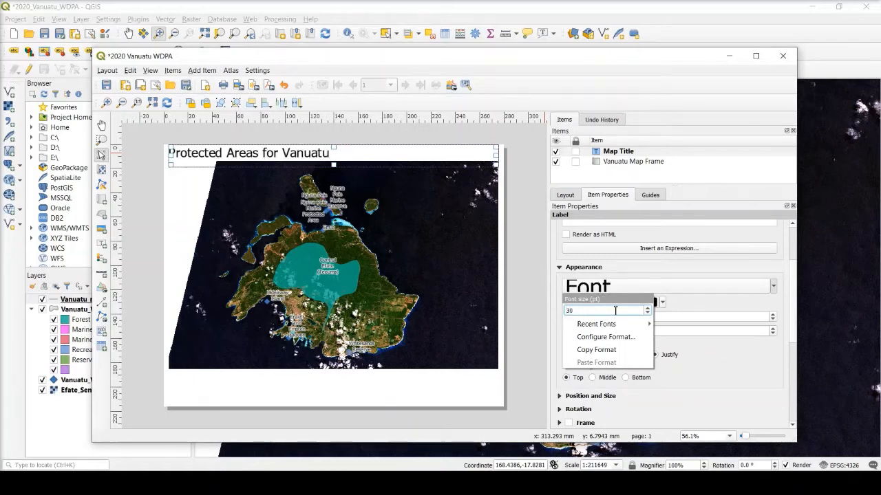
{"action": "left_click", "coordinate": [677, 302]}
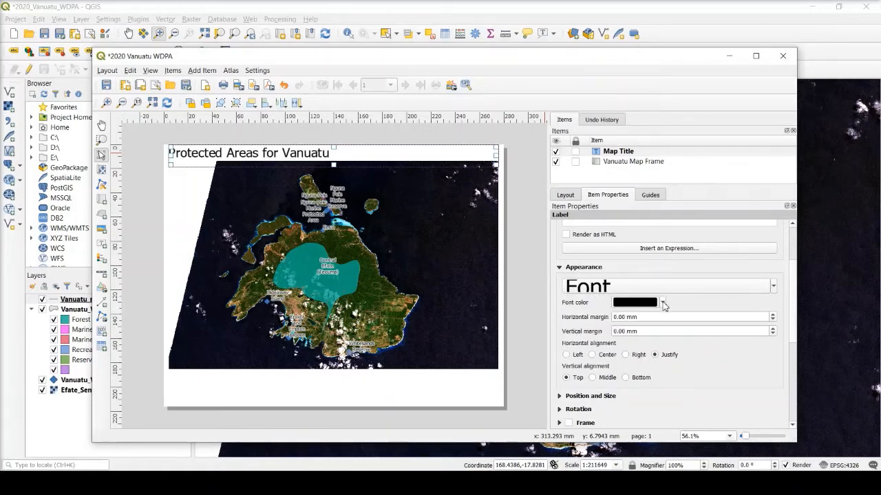
{"action": "left_click", "coordinate": [662, 302]}
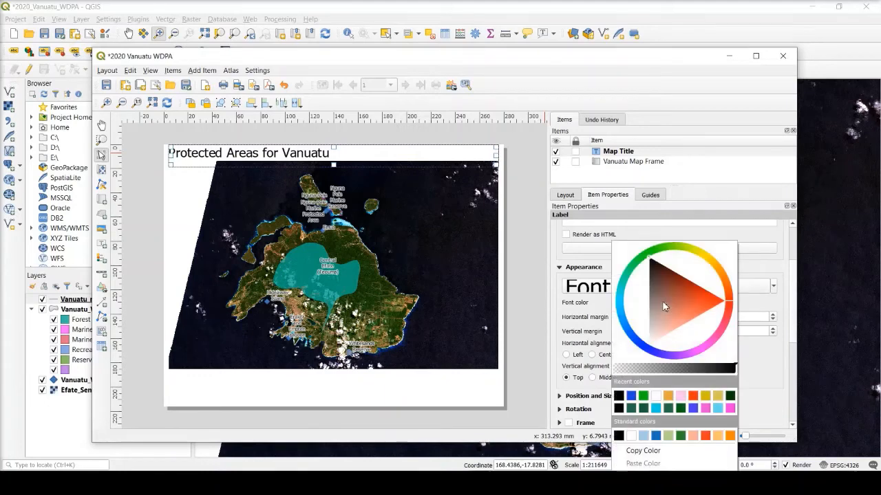
{"action": "left_click", "coordinate": [630, 396]}
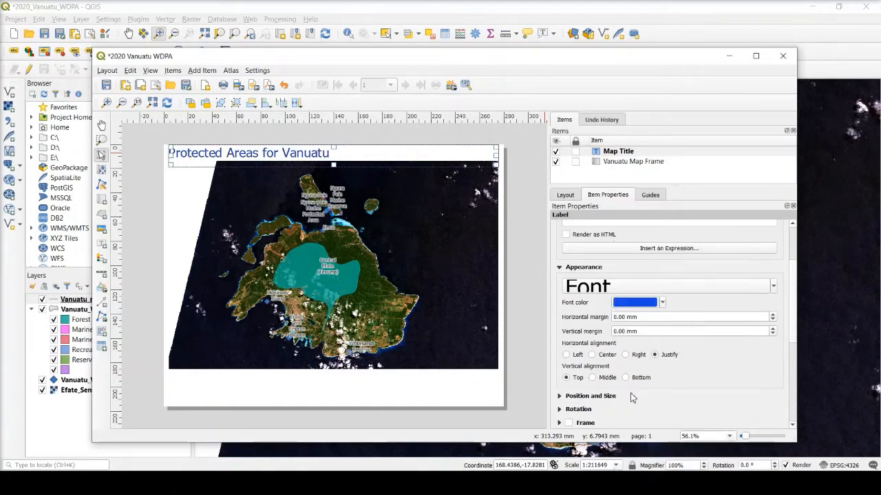
{"action": "left_click", "coordinate": [592, 354]}
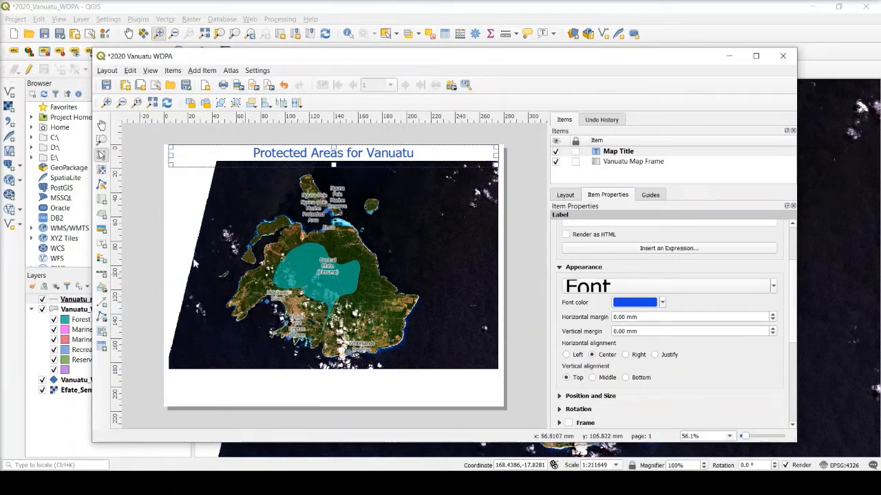
Step: Add a picture item filling the blank strip below the map and rename it "BIOPAMA LOGO"
{"action": "left_click", "coordinate": [101, 231]}
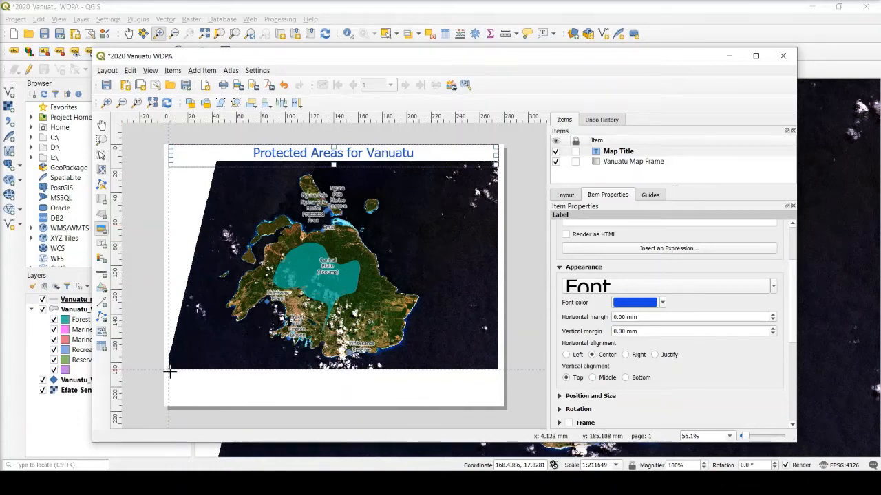
{"action": "left_click_drag", "start_coordinate": [170, 373], "coordinate": [499, 406]}
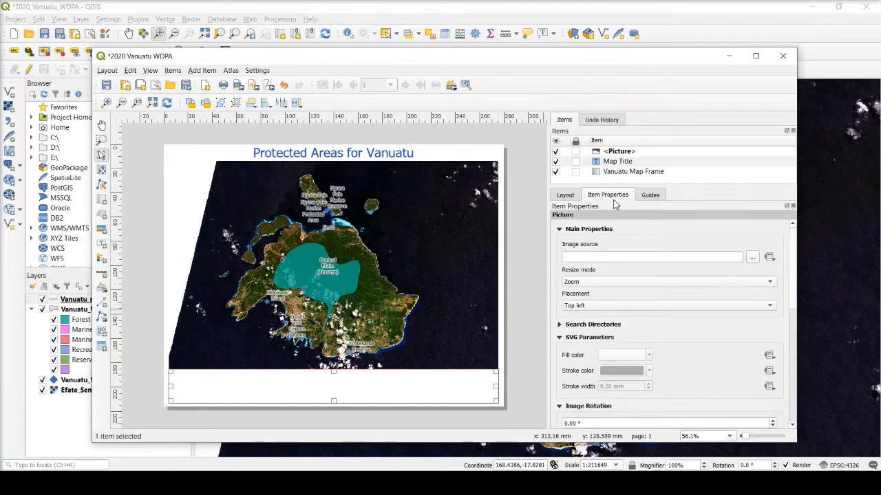
{"action": "left_click", "coordinate": [612, 155]}
{"action": "left_click", "coordinate": [612, 154]}
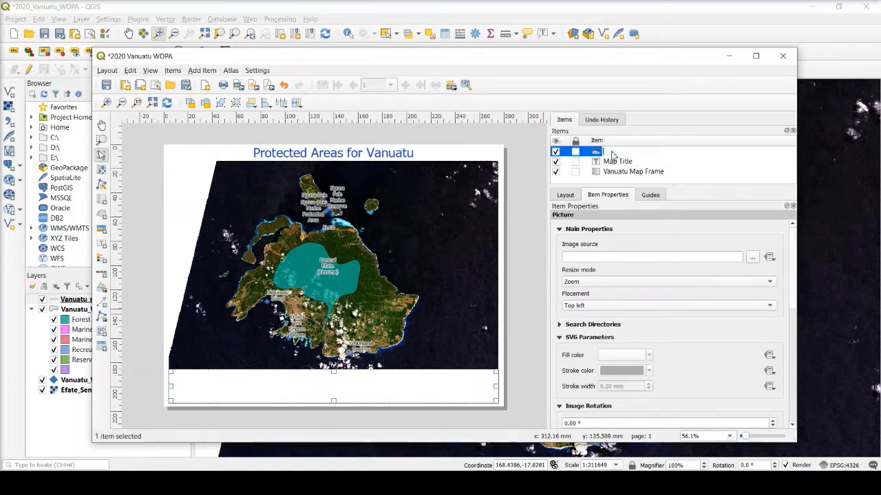
{"action": "type", "text": "BIOPAMA LOGO"}
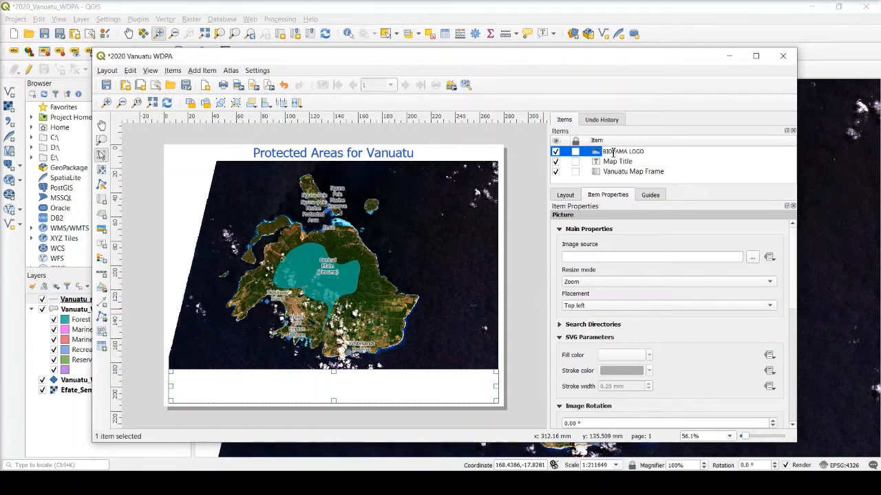
Step: Set the BIOPAMA LOGO picture's image source to the BIOPAMA_Logo file in the Logos folder
{"action": "left_click", "coordinate": [753, 259]}
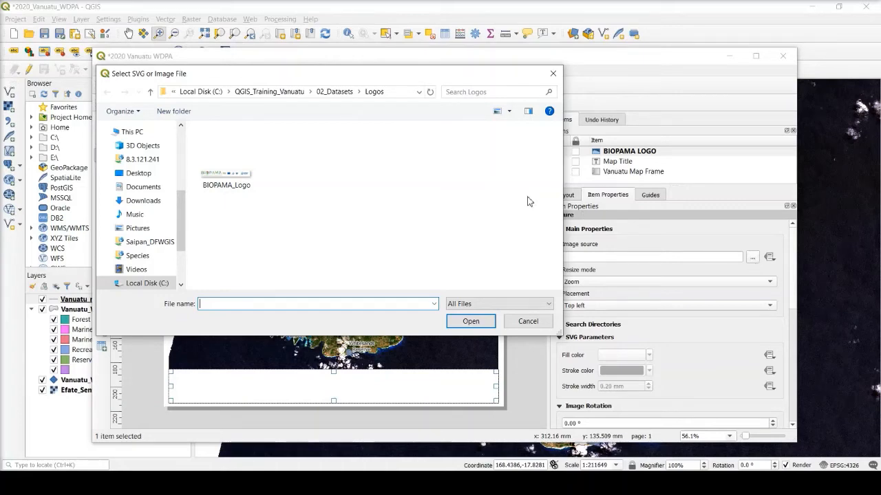
{"action": "left_click", "coordinate": [221, 182]}
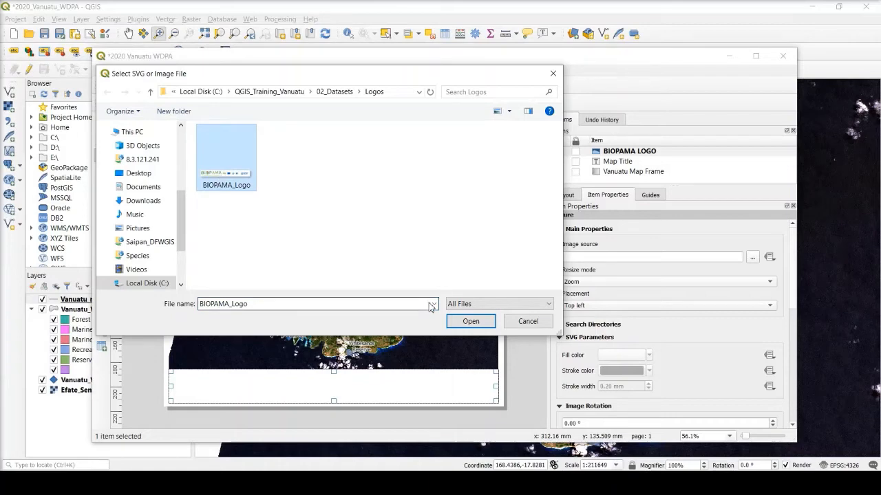
{"action": "left_click", "coordinate": [468, 323]}
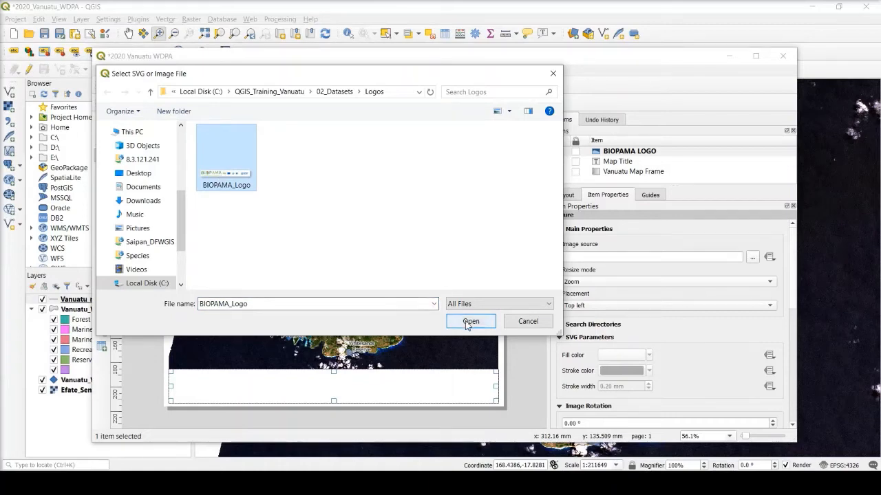
{"action": "left_click", "coordinate": [467, 323]}
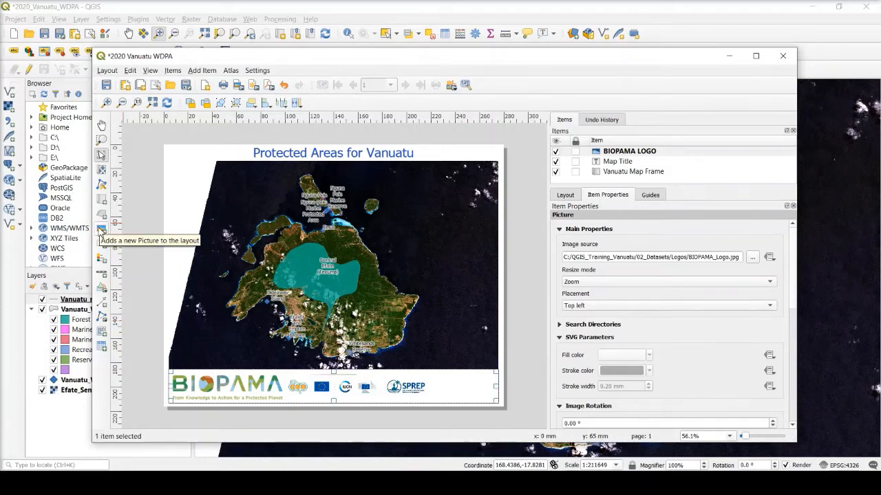
Step: Add a small square picture item at the map's upper-left corner and rename it "North Arrow"
{"action": "left_click", "coordinate": [101, 230]}
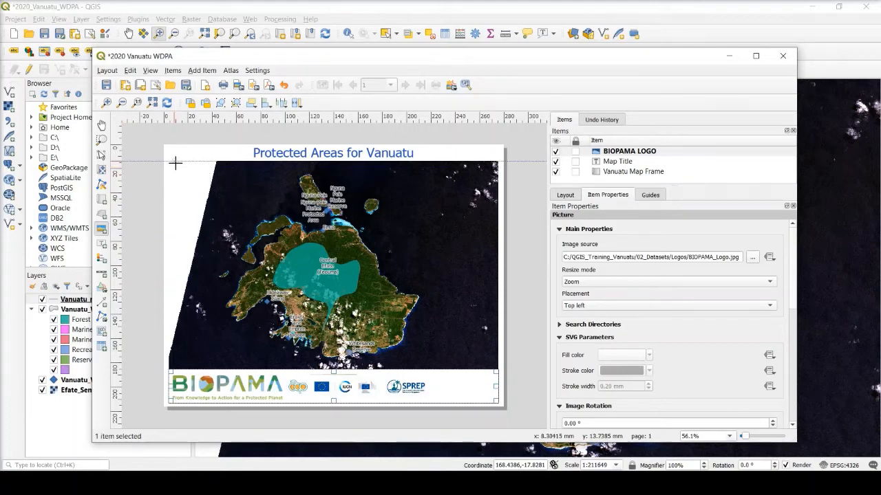
{"action": "left_click_drag", "start_coordinate": [175, 163], "coordinate": [199, 187]}
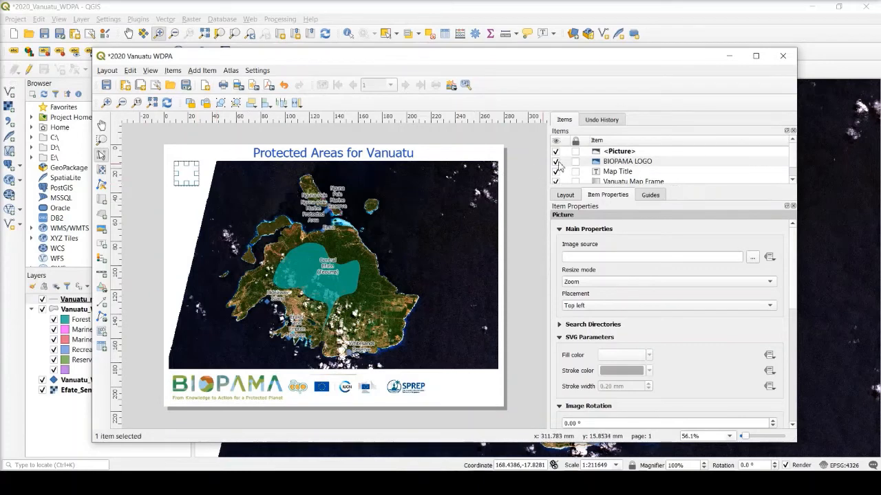
{"action": "double_click", "coordinate": [627, 150]}
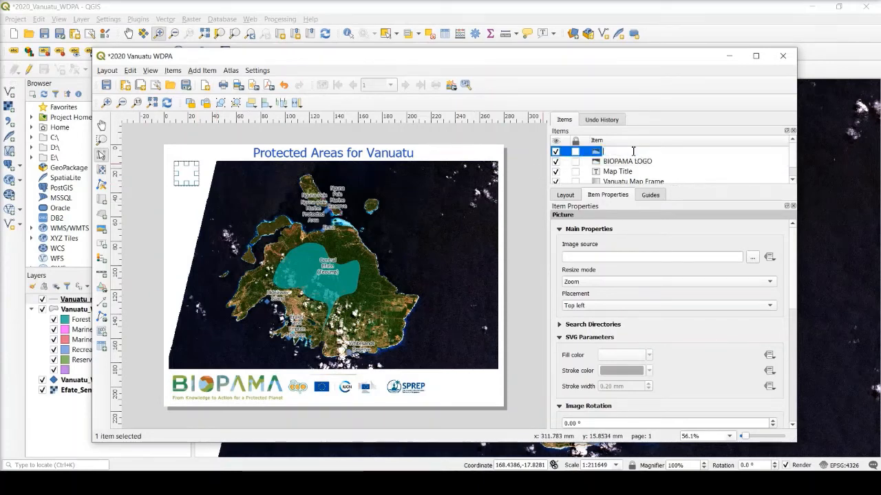
{"action": "type", "text": "North Arrow"}
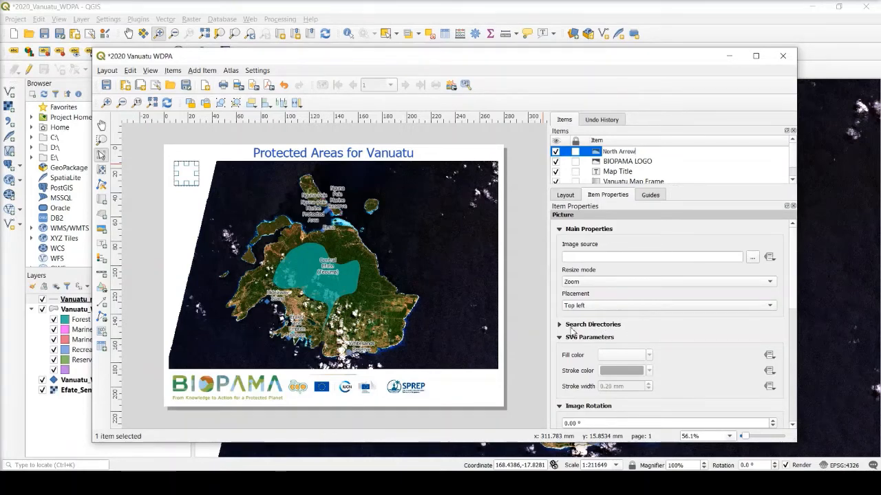
Step: Assign an arrowhead-shaped north arrow from the built-in SVG images to the North Arrow picture and enlarge the item slightly
{"action": "left_click", "coordinate": [561, 326]}
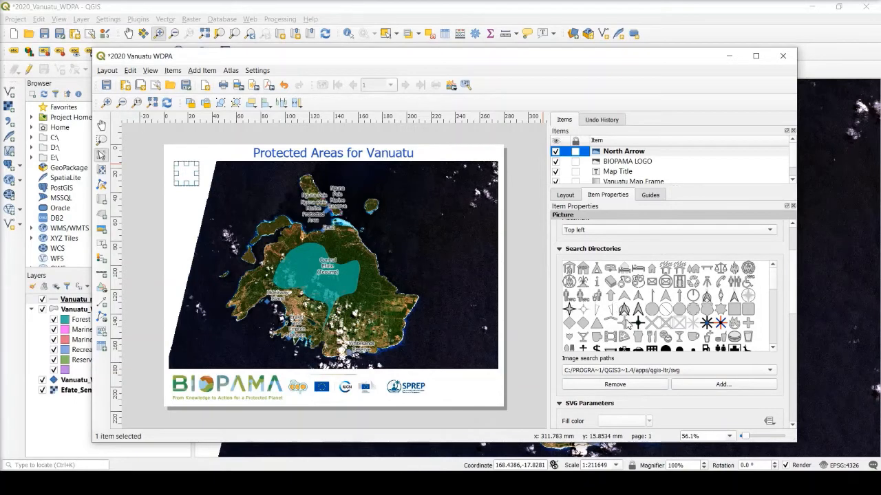
{"action": "left_click", "coordinate": [706, 297]}
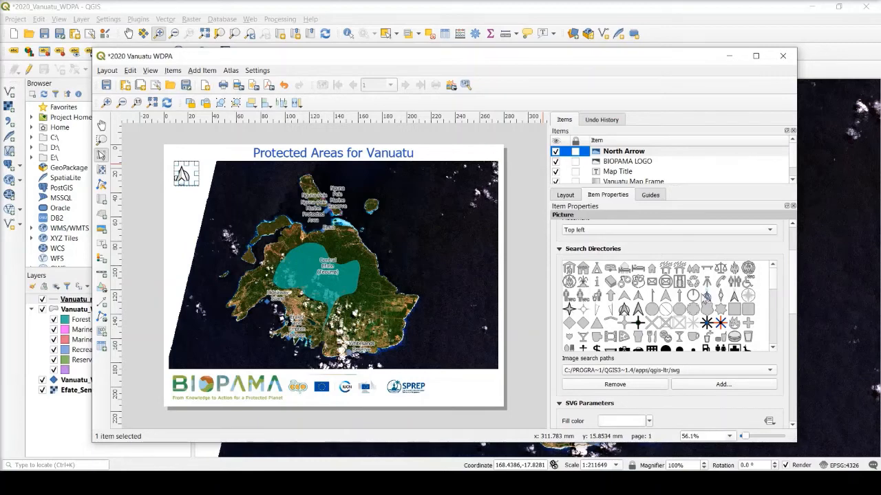
{"action": "left_click_drag", "start_coordinate": [199, 187], "coordinate": [200, 191]}
Step: Add a legend for the Vanuatu Map Frame over the empty sea at the map's lower-right corner
{"action": "left_click", "coordinate": [206, 200]}
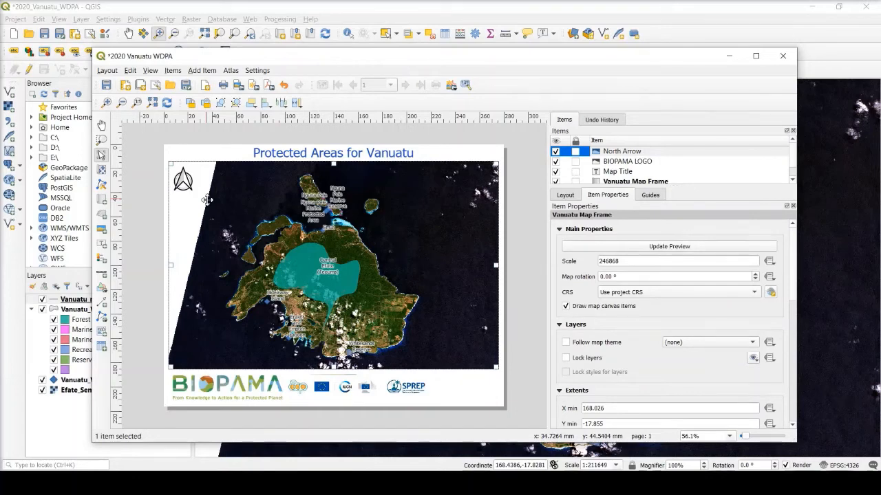
{"action": "left_click", "coordinate": [102, 259]}
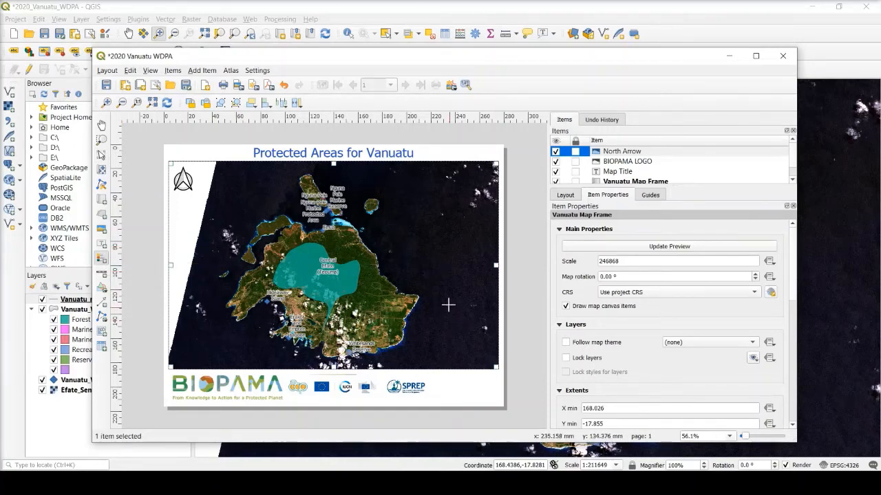
{"action": "mouse_move", "coordinate": [434, 279]}
{"action": "left_mouse_down"}
{"action": "mouse_move", "coordinate": [481, 323]}
{"action": "mouse_move", "coordinate": [494, 354]}
{"action": "left_mouse_up"}
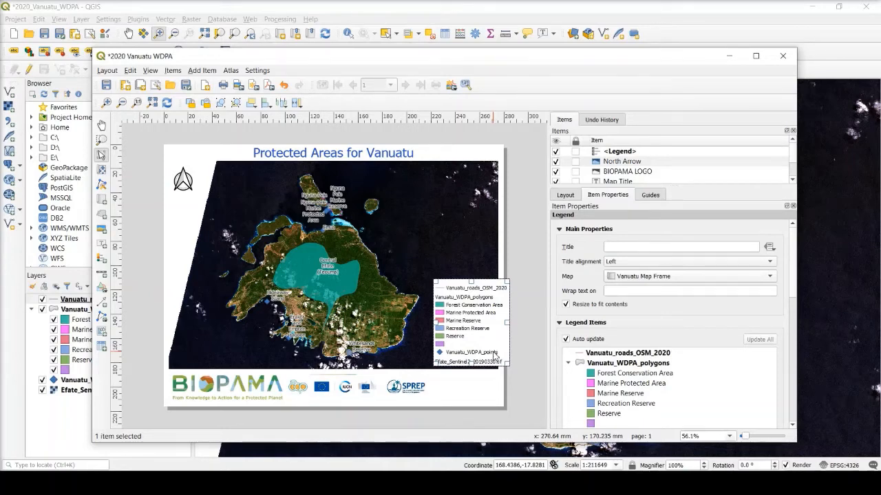
Step: Hide the Vanuatu_roads_OSM_2020 layer in the main QGIS project and return to the print layout
{"action": "left_click", "coordinate": [42, 300]}
{"action": "left_click", "coordinate": [43, 300]}
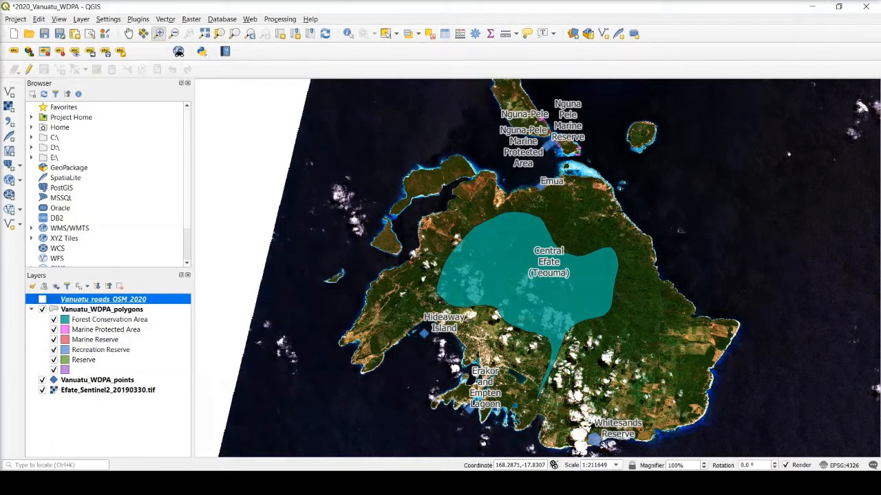
{"action": "left_click", "coordinate": [526, 483]}
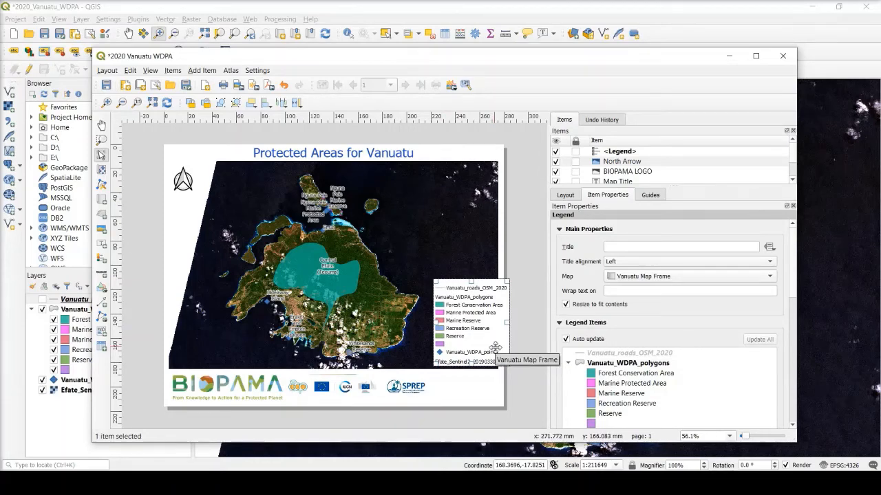
Step: Disable the legend's auto update and remove the Vanuatu_roads_OSM_2020 and Efate_Sentinel2_20190330.tif entries from it
{"action": "left_click", "coordinate": [567, 340]}
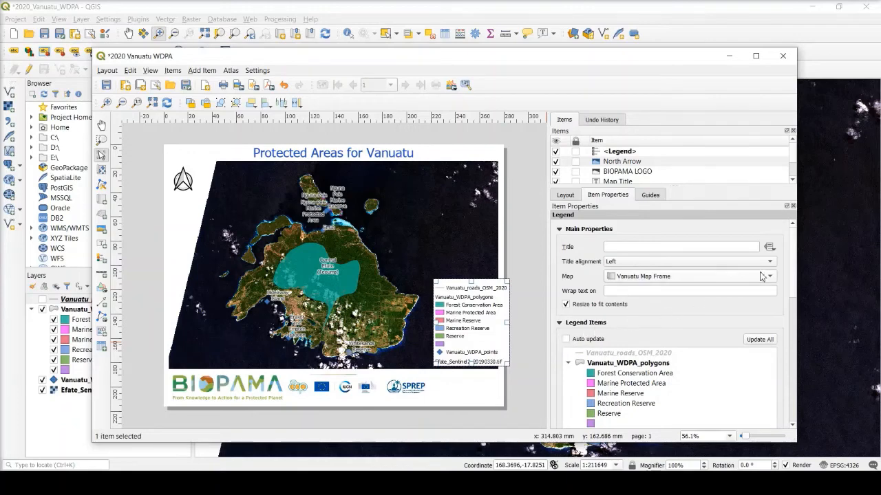
{"action": "left_click_drag", "start_coordinate": [793, 280], "coordinate": [796, 306]}
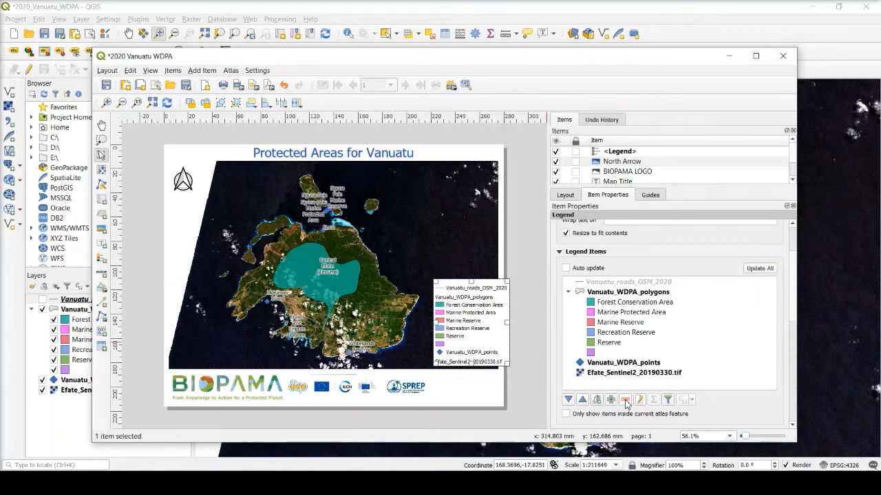
{"action": "left_click", "coordinate": [656, 283]}
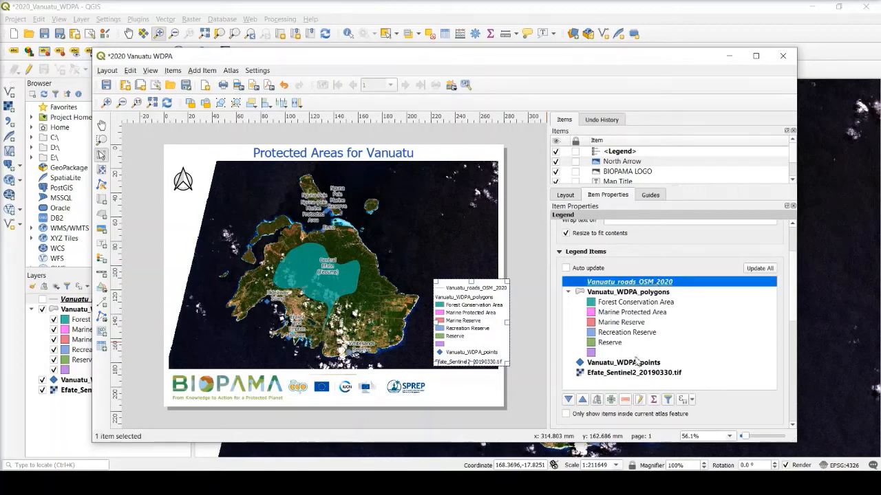
{"action": "left_click", "coordinate": [624, 401]}
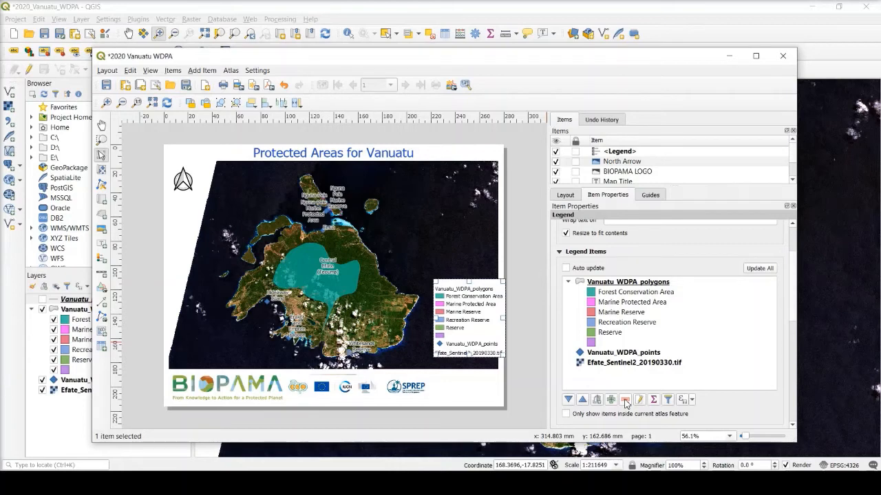
{"action": "left_click", "coordinate": [659, 365]}
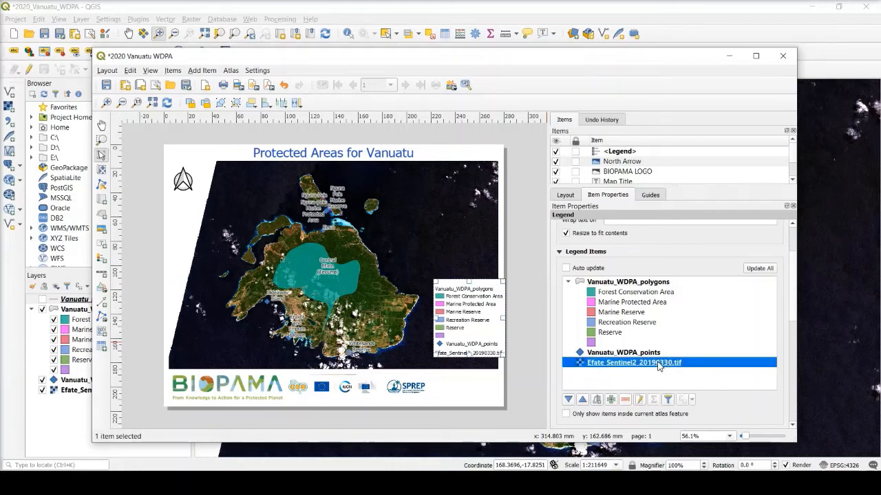
{"action": "left_click", "coordinate": [624, 399]}
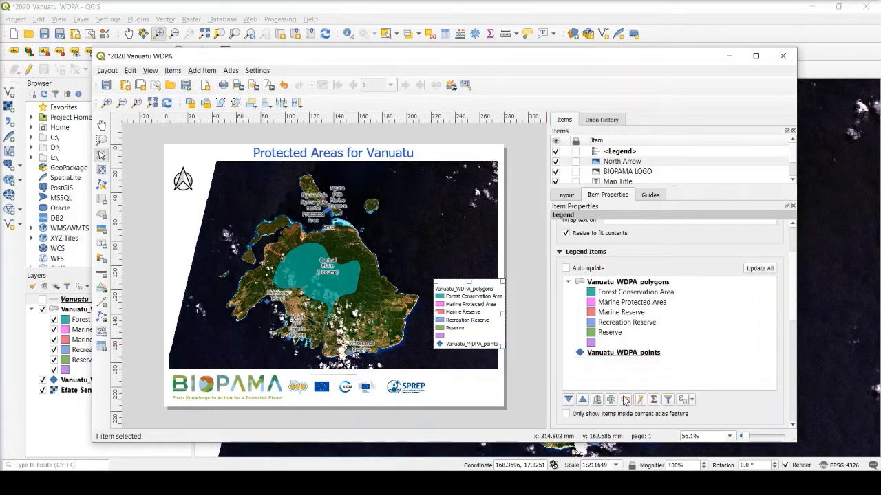
Step: Rename the Vanuatu_WDPA_points legend entry as "Protected Area Points"
{"action": "double_click", "coordinate": [609, 355]}
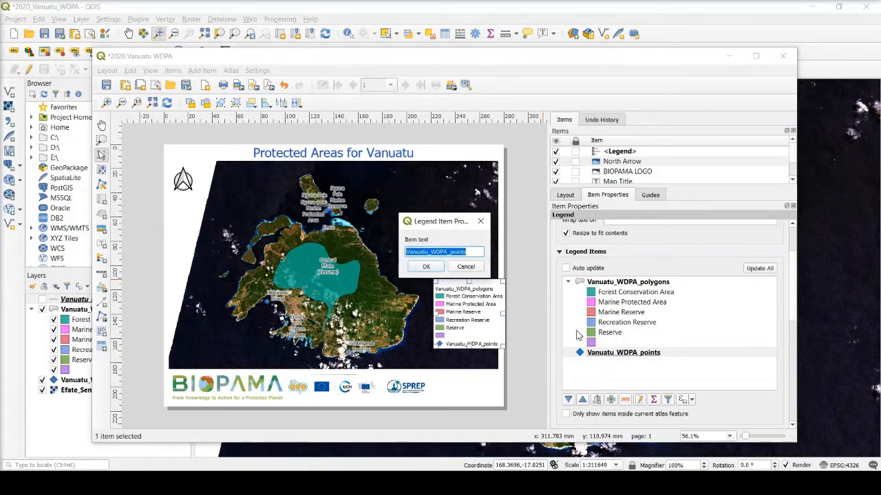
{"action": "left_click", "coordinate": [477, 251]}
{"action": "double_click", "coordinate": [476, 252]}
{"action": "type", "text": "Prote"}
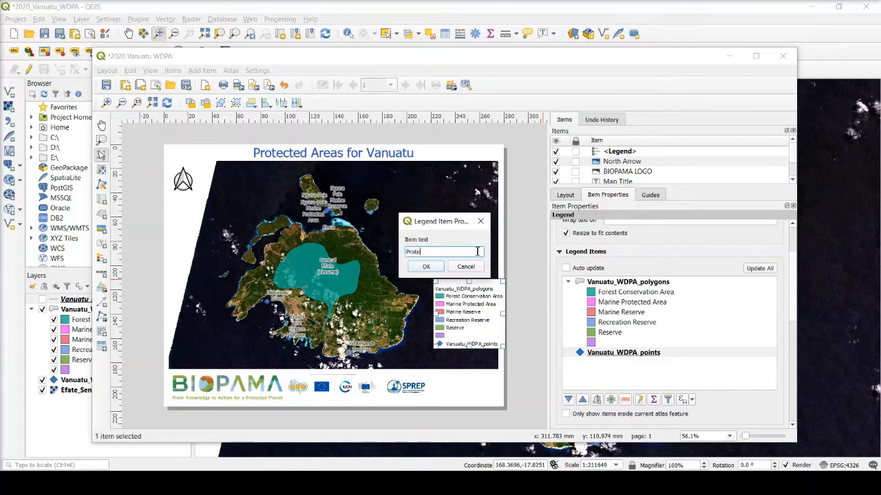
{"action": "type", "text": "cted Area"}
{"action": "type", "text": "oints"}
{"action": "left_click", "coordinate": [432, 268]}
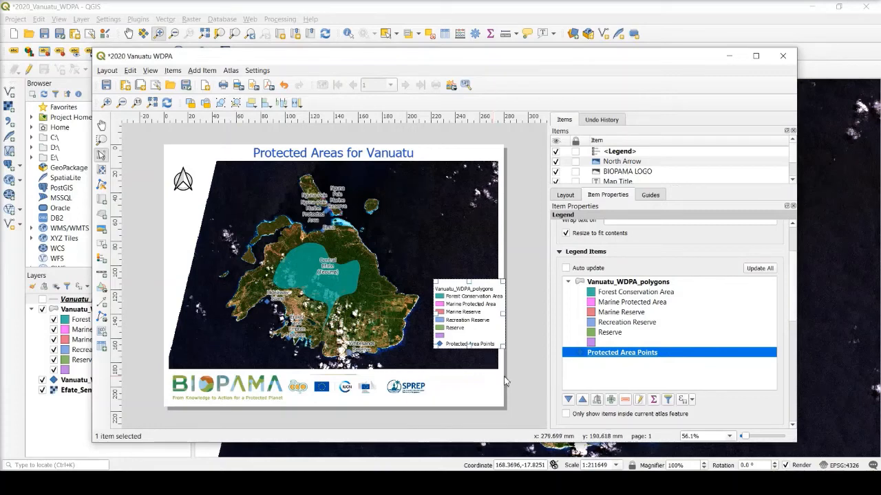
Step: Remove the unnamed purple class from the legend and hide the Vanuatu_WDPA_polygons heading
{"action": "left_click", "coordinate": [623, 343]}
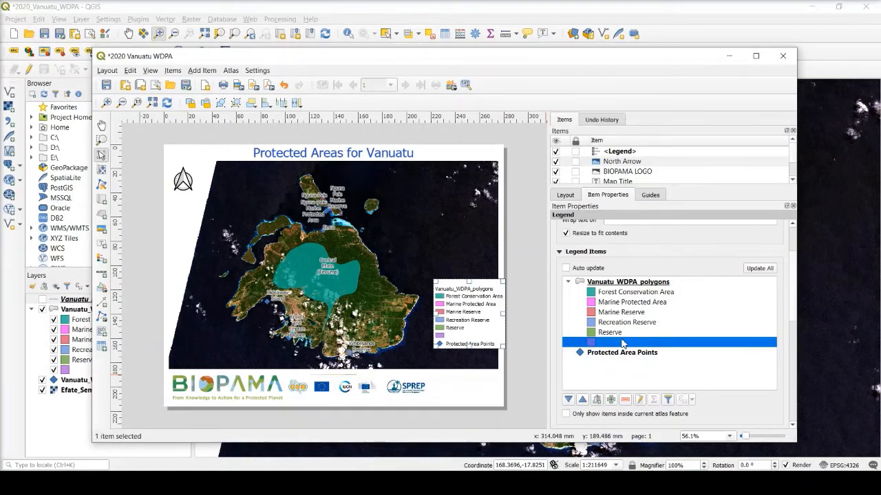
{"action": "left_click", "coordinate": [626, 400]}
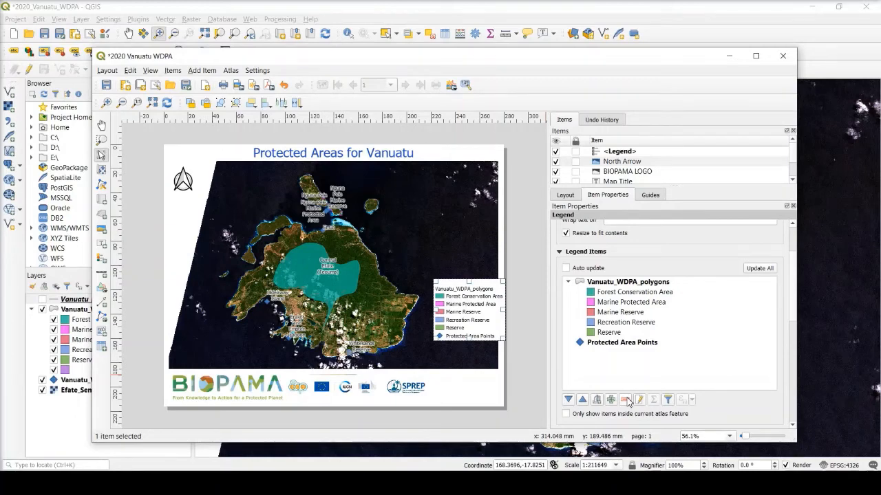
{"action": "right_click", "coordinate": [646, 282]}
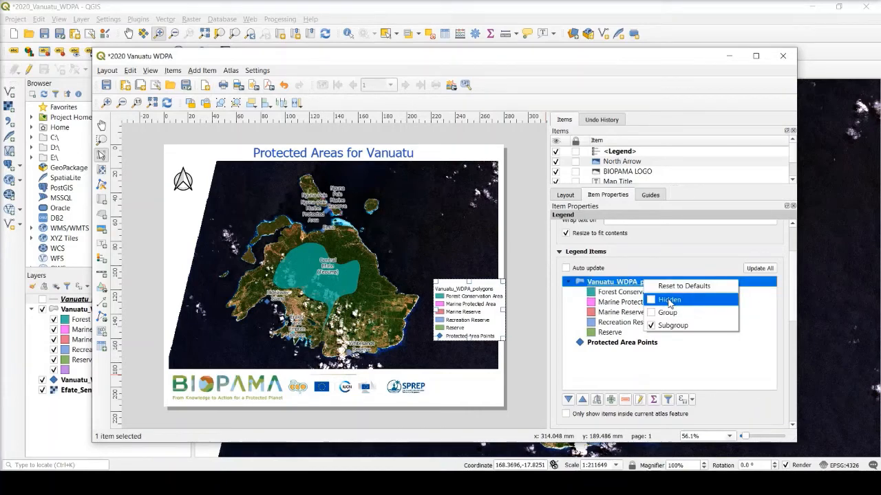
{"action": "left_click", "coordinate": [668, 300]}
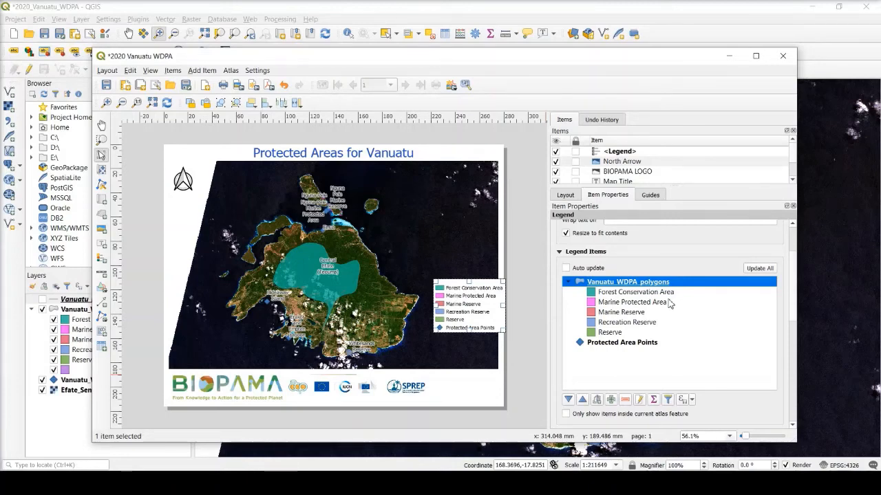
Step: Place Protected Area Points above the polygon classes in the legend and move the legend fully inside the map's lower-right corner
{"action": "left_click", "coordinate": [647, 344]}
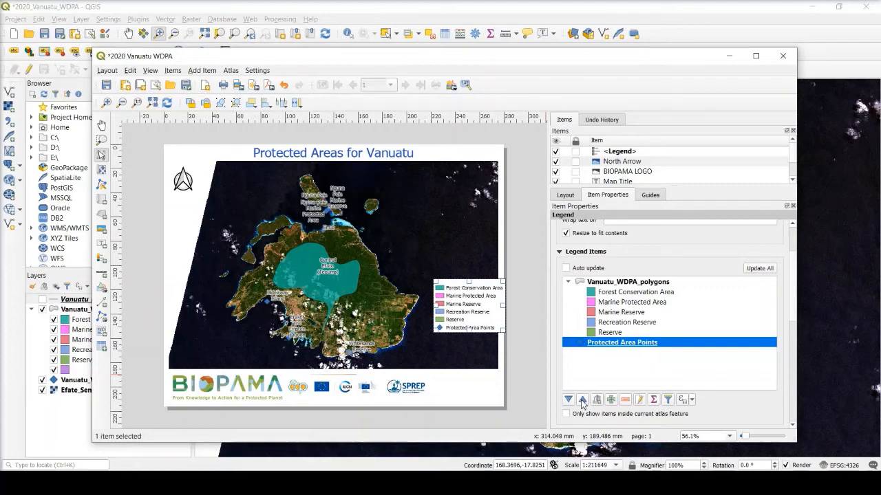
{"action": "left_click", "coordinate": [582, 401]}
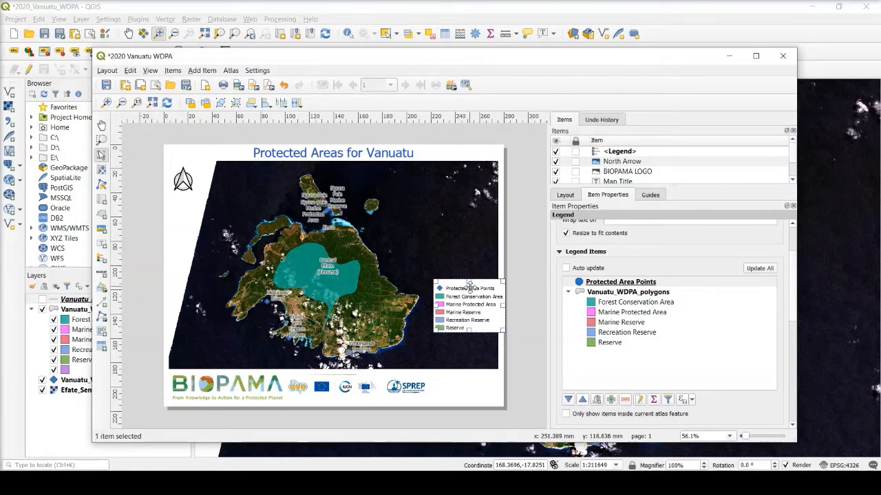
{"action": "left_click_drag", "start_coordinate": [461, 284], "coordinate": [447, 313]}
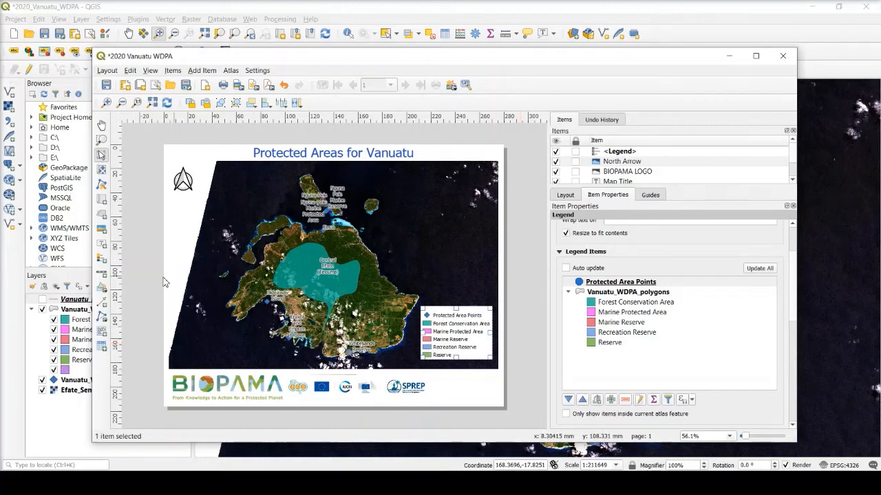
Step: Add a scale bar along the map's lower-left edge
{"action": "left_click", "coordinate": [100, 273]}
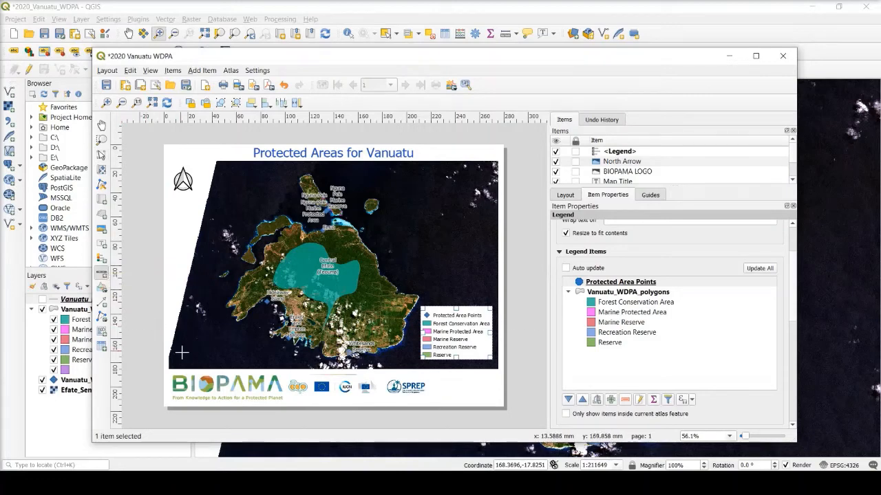
{"action": "left_click_drag", "start_coordinate": [175, 355], "coordinate": [269, 367]}
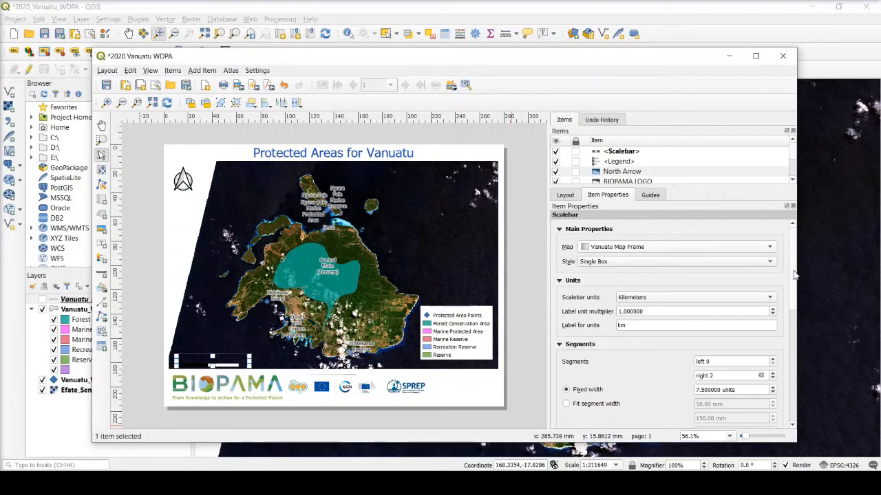
Step: Change the scale bar's font color to white and its primary fill color to golden yellow
{"action": "scroll", "coordinate": [794, 275], "scroll_direction": "down", "scroll_amount": 4}
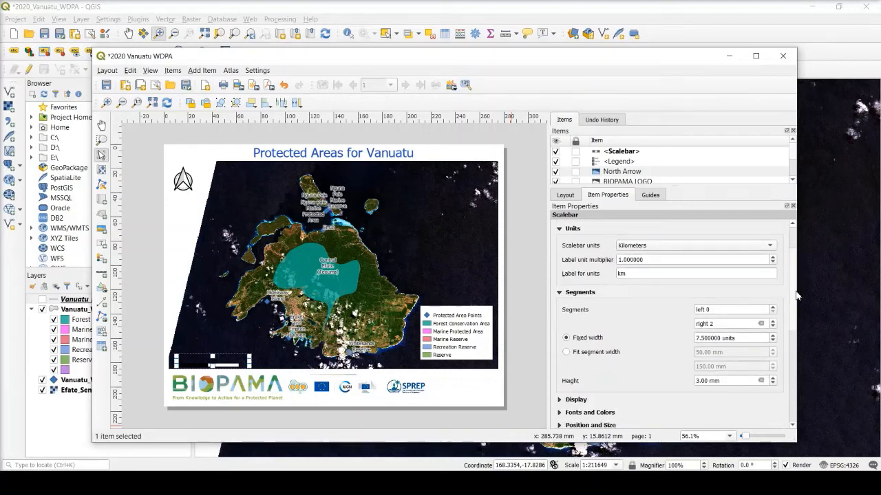
{"action": "scroll", "coordinate": [796, 313], "scroll_direction": "down", "scroll_amount": 1}
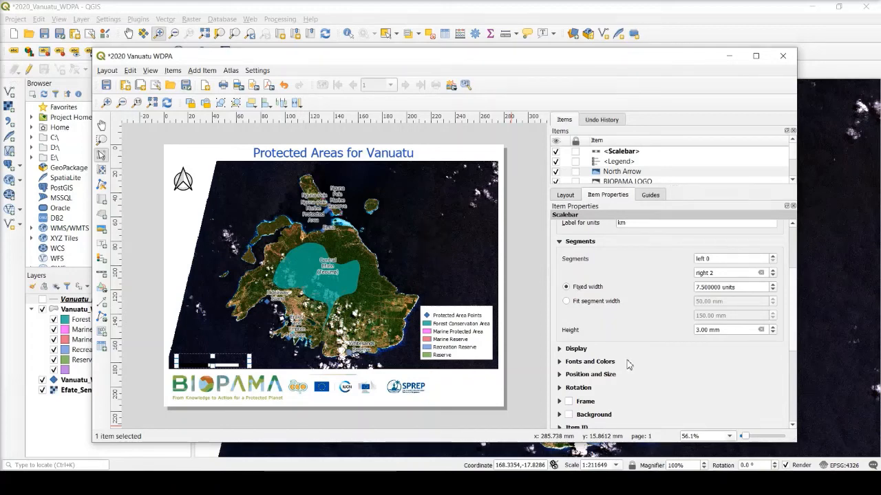
{"action": "left_click", "coordinate": [589, 363]}
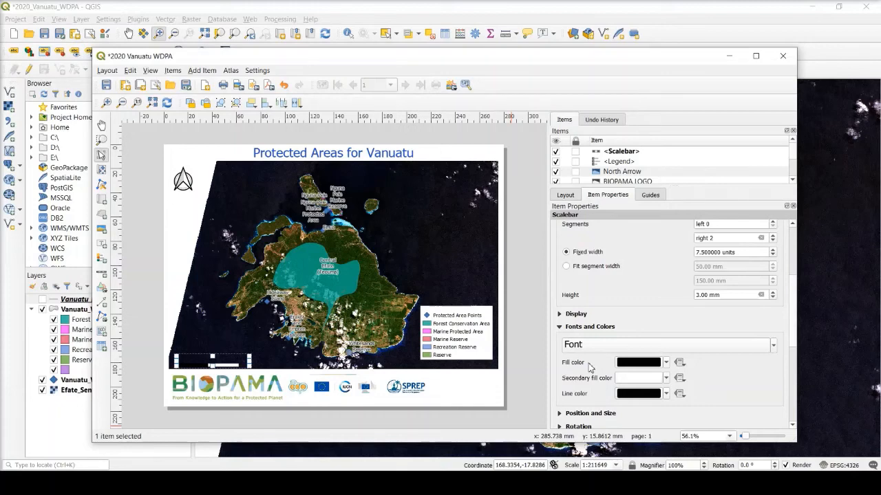
{"action": "left_click", "coordinate": [771, 346]}
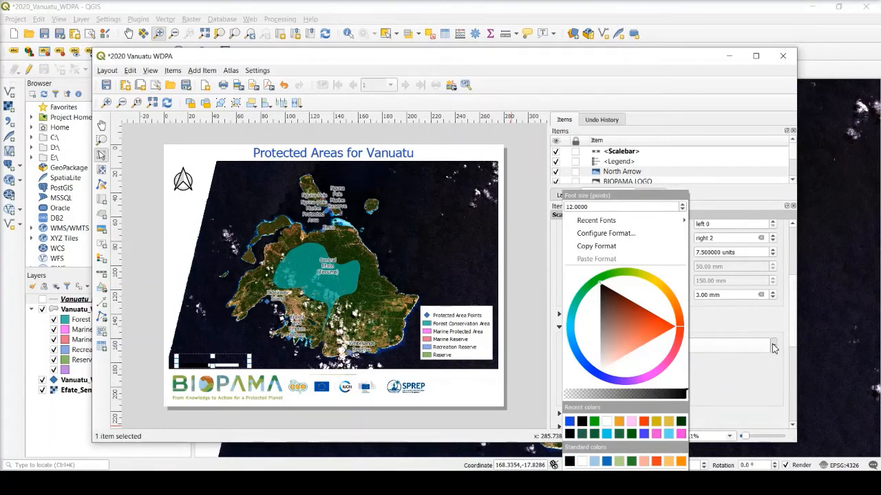
{"action": "left_click", "coordinate": [609, 422]}
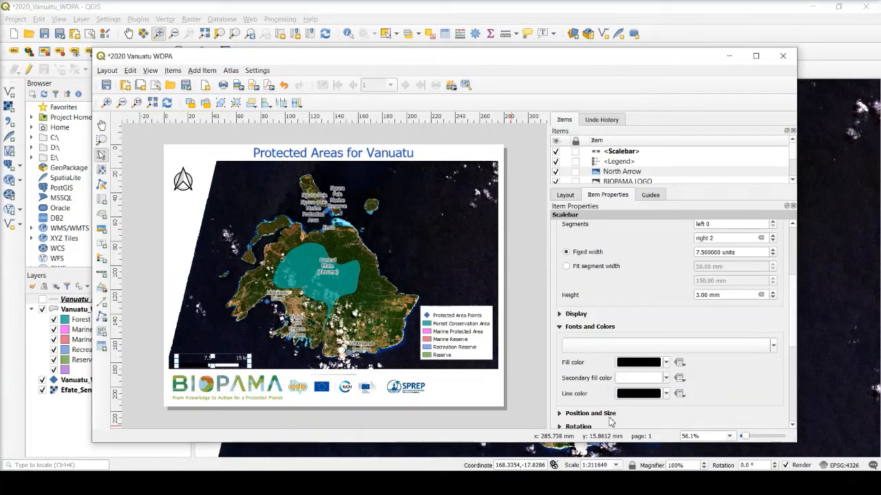
{"action": "left_click", "coordinate": [665, 368]}
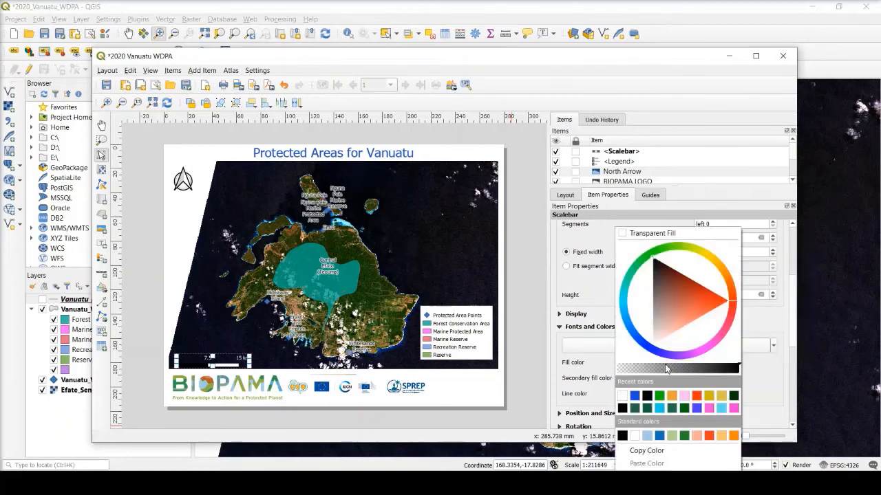
{"action": "left_click", "coordinate": [721, 396]}
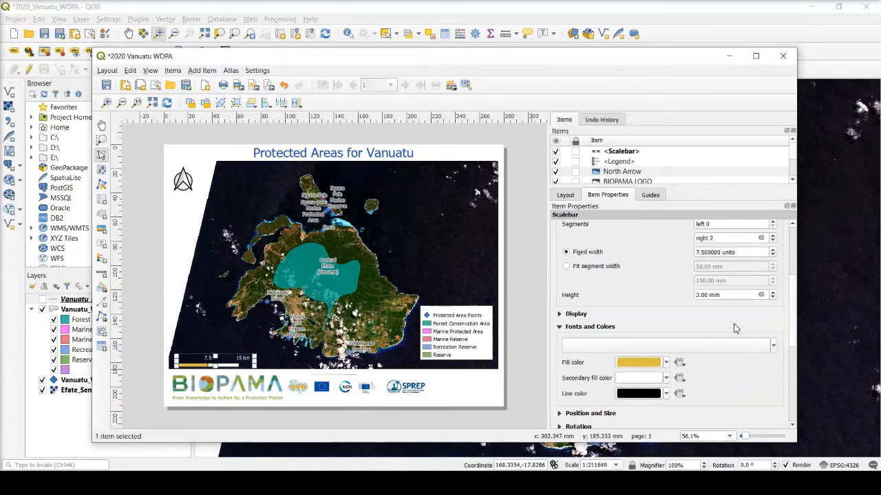
Step: Set the scale bar's fixed segment width to 10 units
{"action": "left_click_drag", "start_coordinate": [794, 302], "coordinate": [791, 288]}
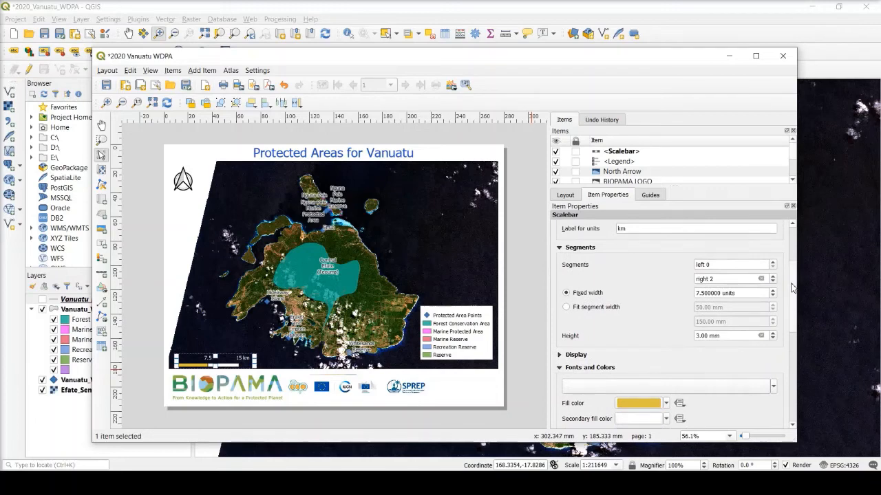
{"action": "left_click", "coordinate": [717, 293]}
{"action": "double_click", "coordinate": [718, 294]}
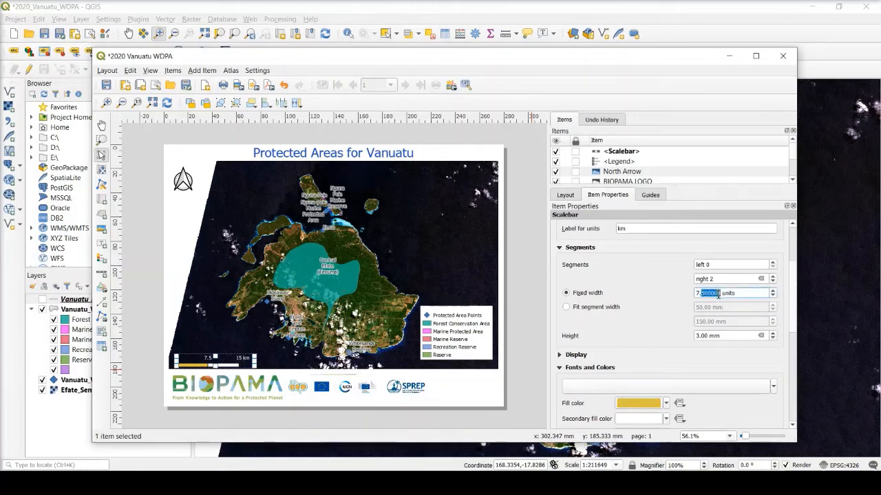
{"action": "left_click_drag", "start_coordinate": [718, 294], "coordinate": [688, 288]}
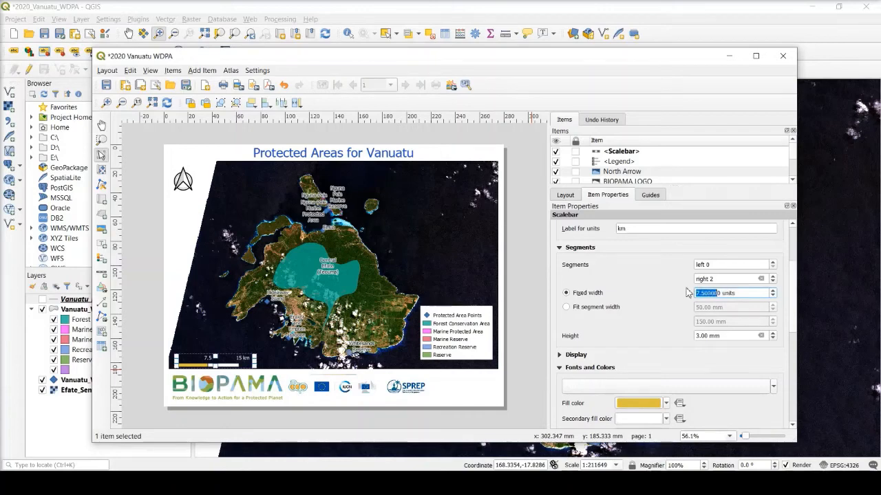
{"action": "type", "text": "10."}
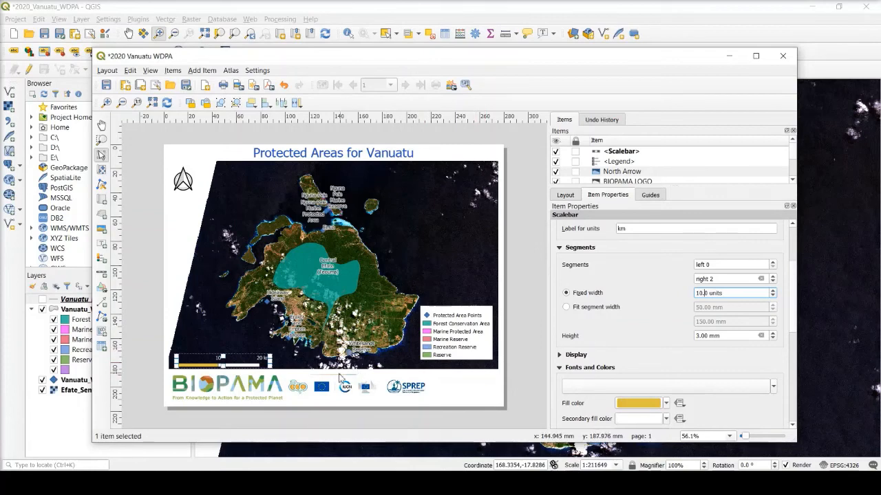
Step: Nudge the scale bar about 2 mm left toward the map's lower-left corner and save the project
{"action": "left_click", "coordinate": [234, 361]}
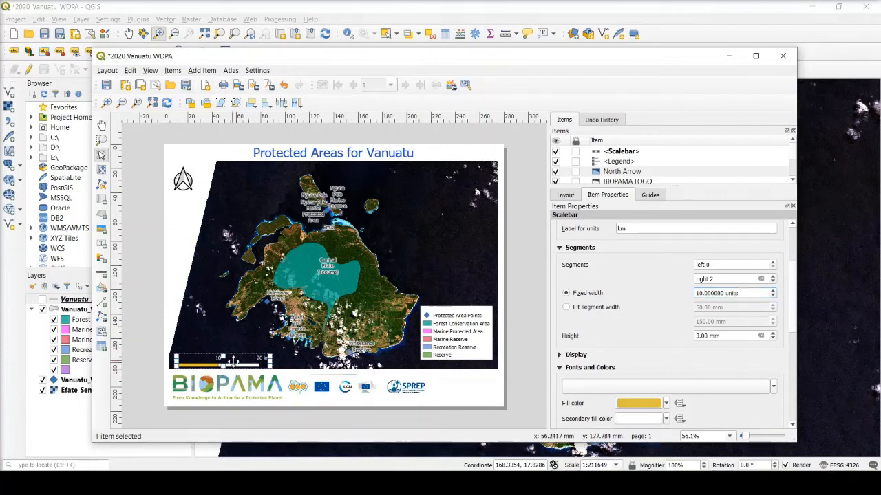
{"action": "left_click_drag", "start_coordinate": [234, 361], "coordinate": [230, 360]}
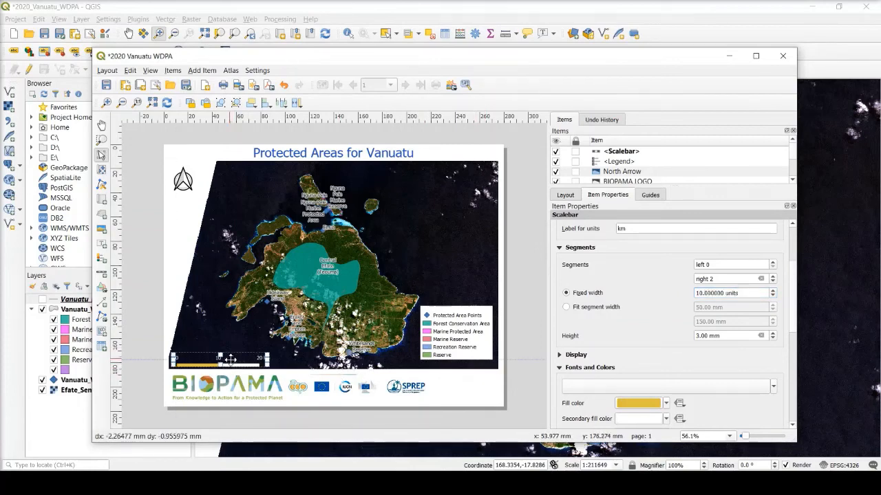
{"action": "left_click_drag", "start_coordinate": [231, 359], "coordinate": [231, 358]}
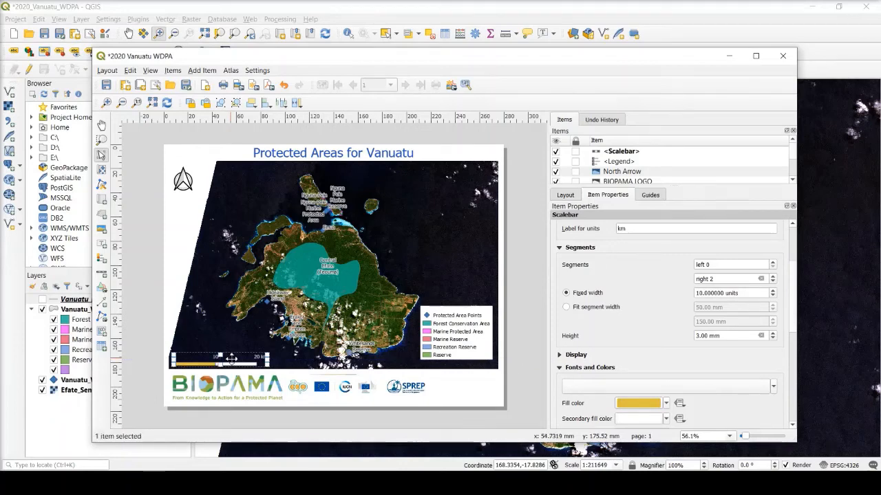
{"action": "left_click", "coordinate": [148, 351]}
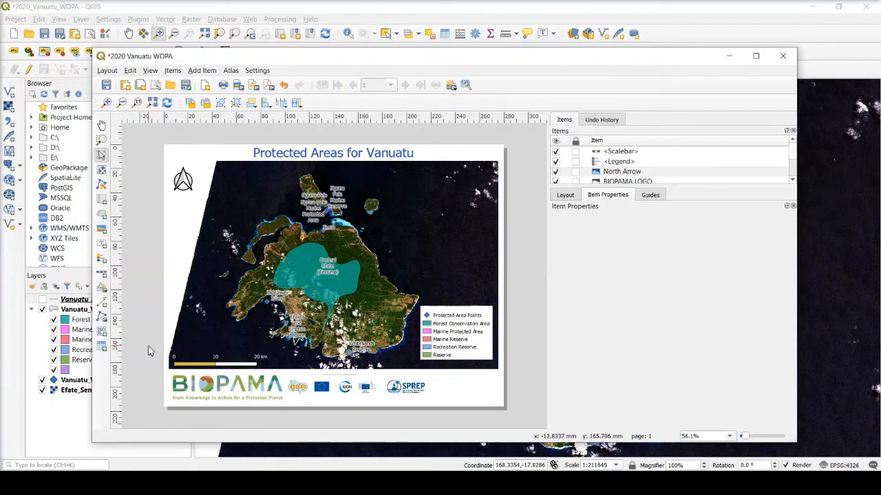
{"action": "left_click", "coordinate": [106, 90]}
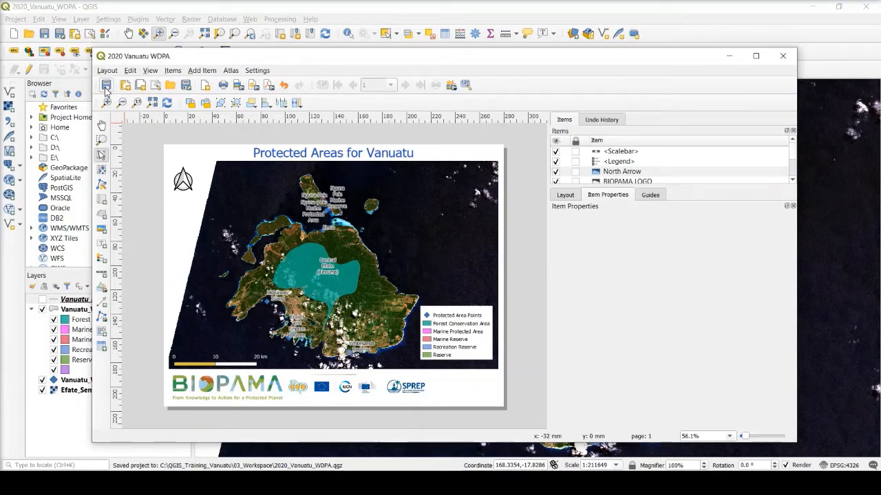
Step: Export the layout as the JPEG image "2020 Vanuatu WDPA" in the 03_Workspace folder at 300 dpi
{"action": "left_click", "coordinate": [239, 90]}
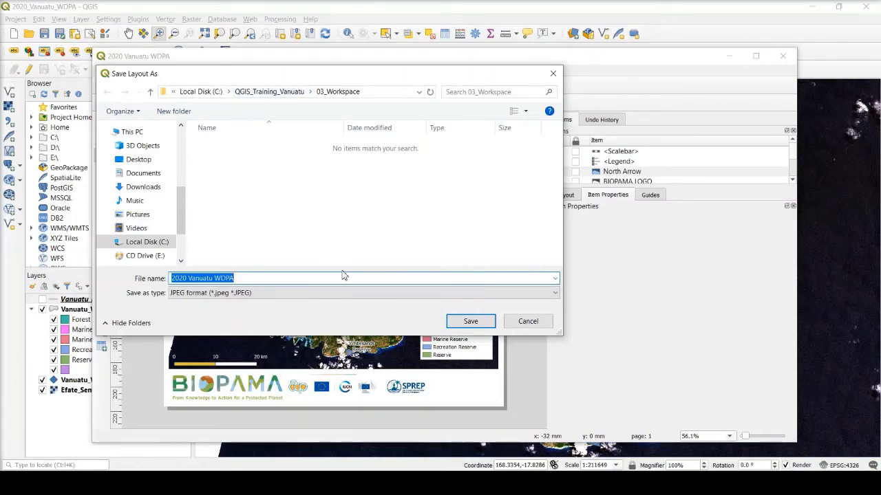
{"action": "left_click", "coordinate": [383, 293]}
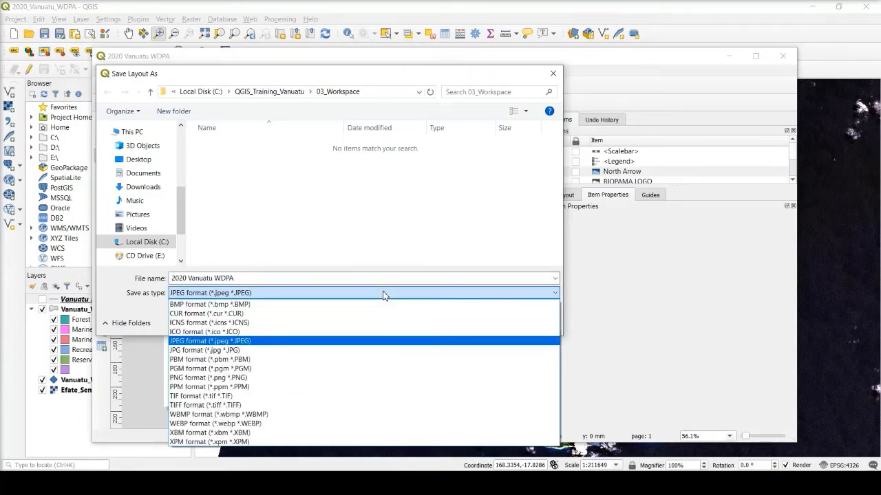
{"action": "left_click", "coordinate": [383, 293]}
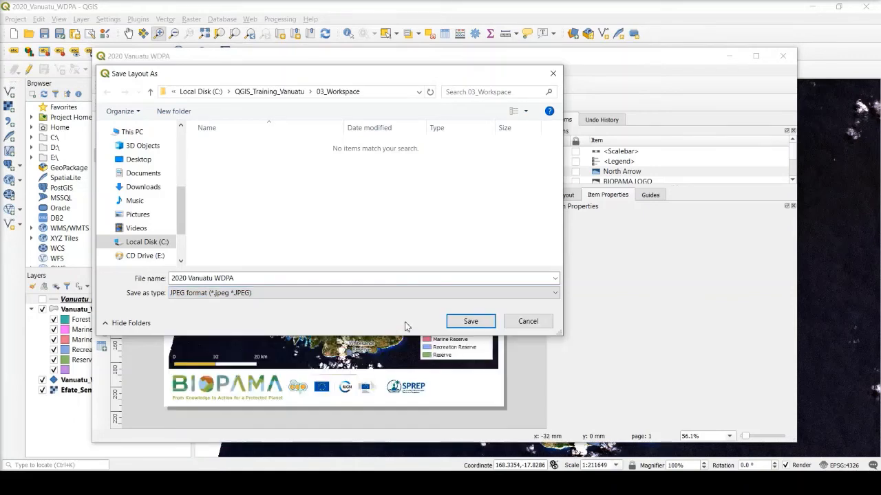
{"action": "left_click", "coordinate": [468, 321]}
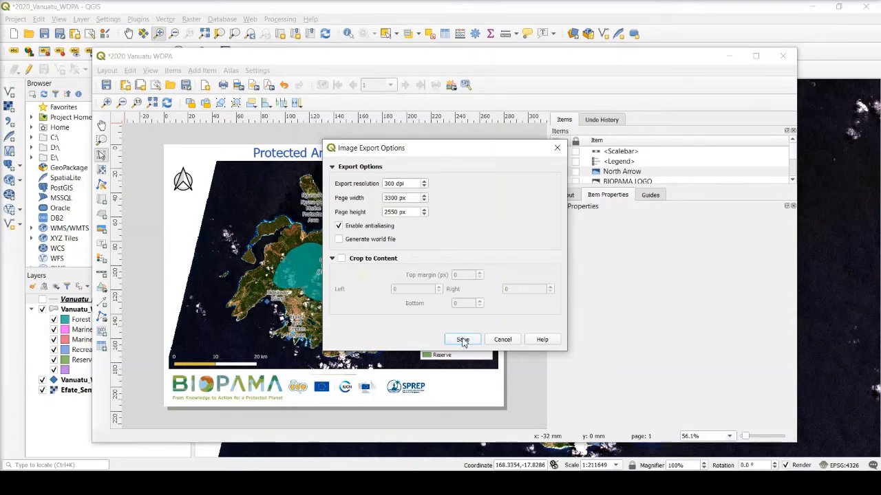
{"action": "left_click", "coordinate": [469, 342]}
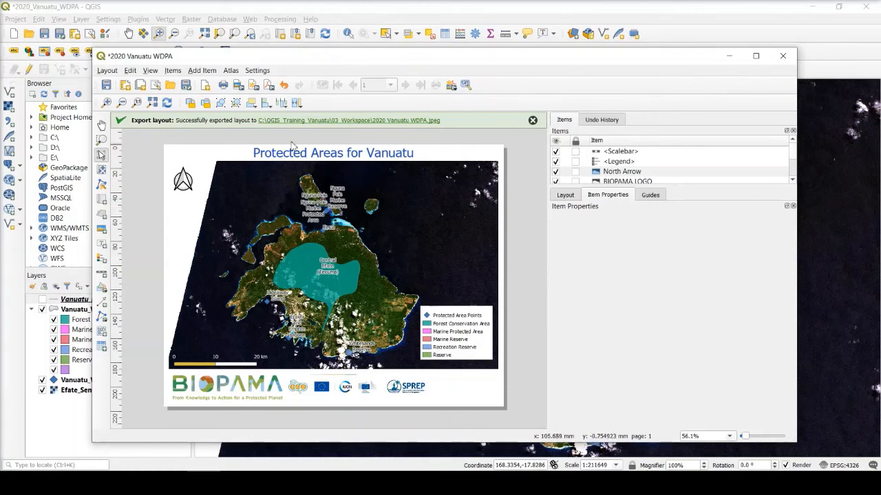
Step: Export the layout as the PDF "2020 Vanuatu WDPA" in 03_Workspace, with text exported as paths and RDF metadata included
{"action": "left_click", "coordinate": [268, 90]}
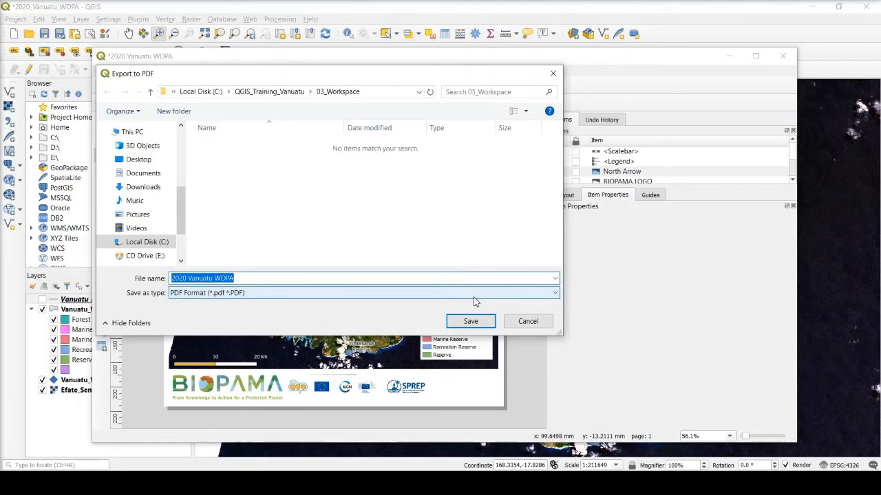
{"action": "left_click", "coordinate": [472, 322]}
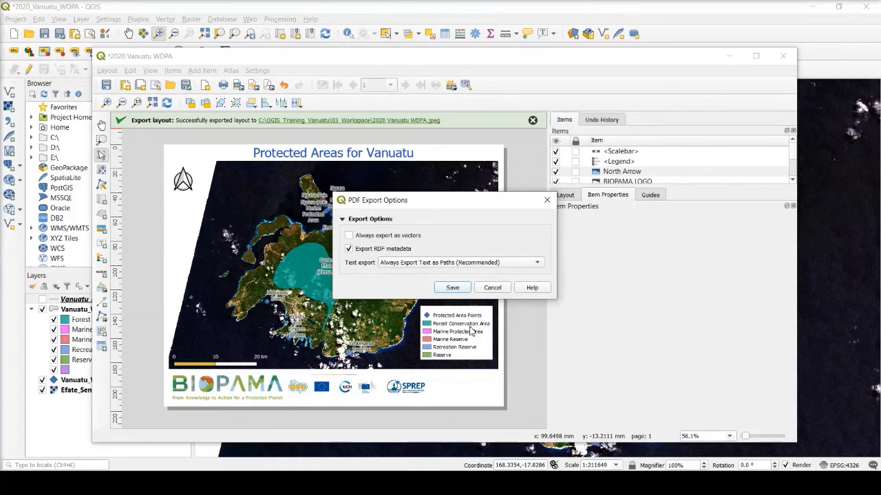
{"action": "left_click", "coordinate": [453, 287]}
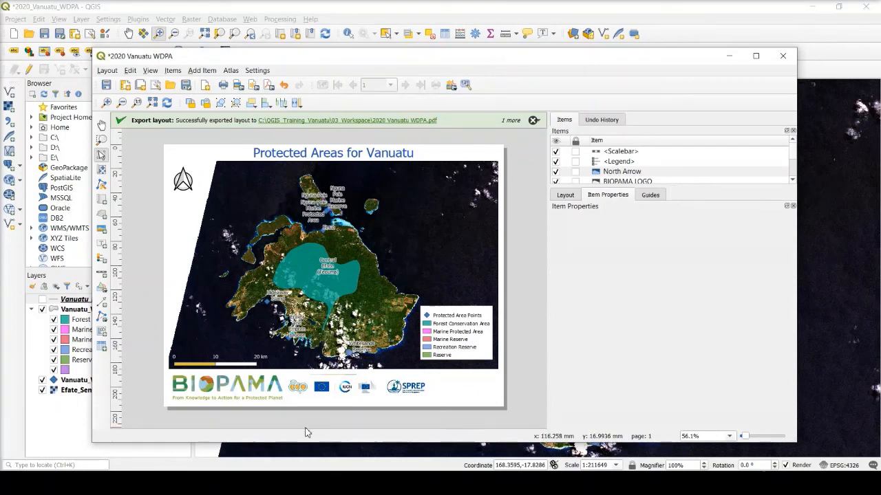
Step: Switch to File Explorer and open the exported 2020 Vanuatu WDPA PDF from the 03_Workspace folder
{"action": "left_click", "coordinate": [296, 483]}
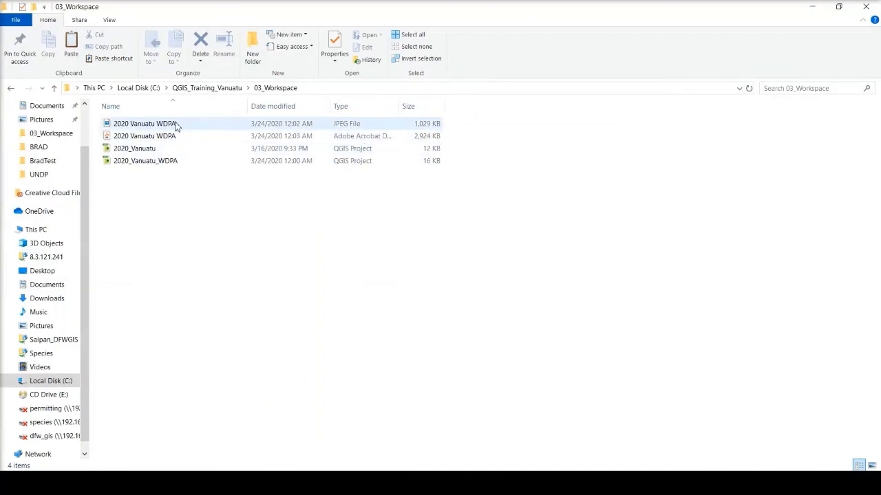
{"action": "left_click", "coordinate": [154, 139]}
{"action": "double_click", "coordinate": [155, 140]}
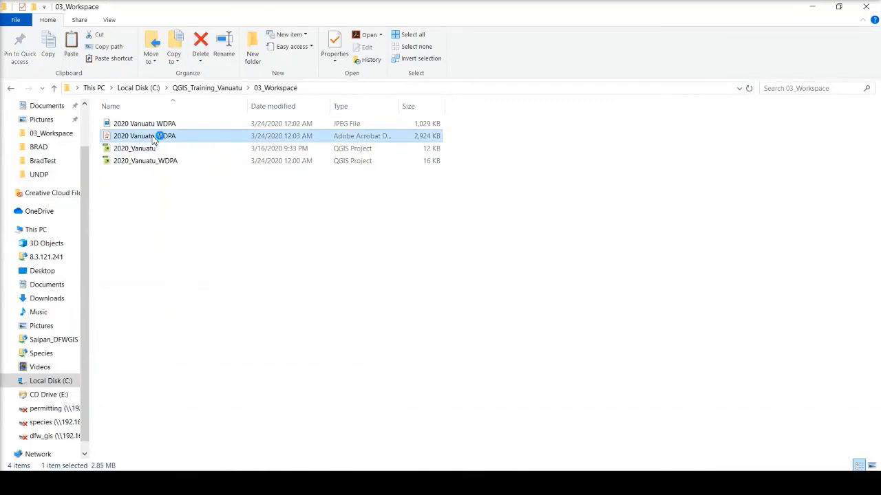